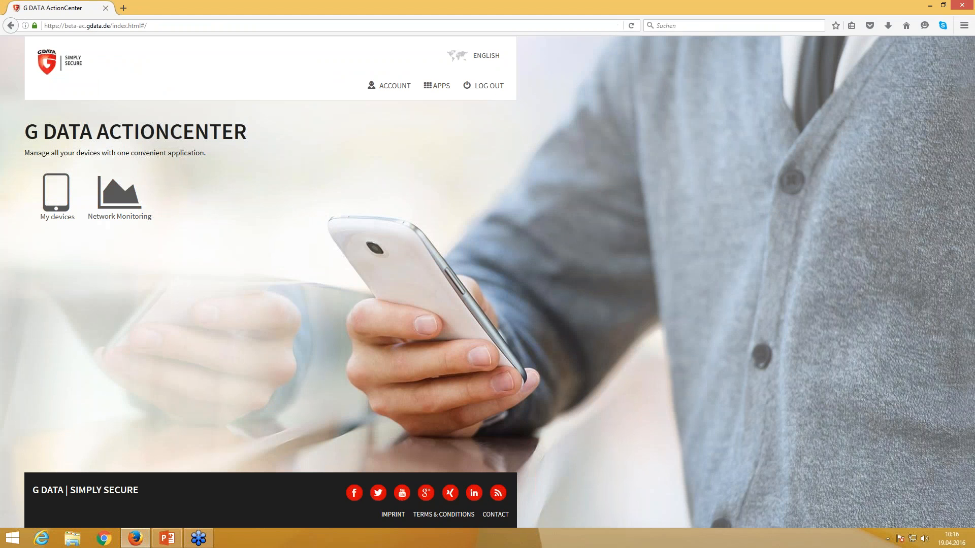
- Log out, then sign back in with the account email address and password
left_click(118, 193)
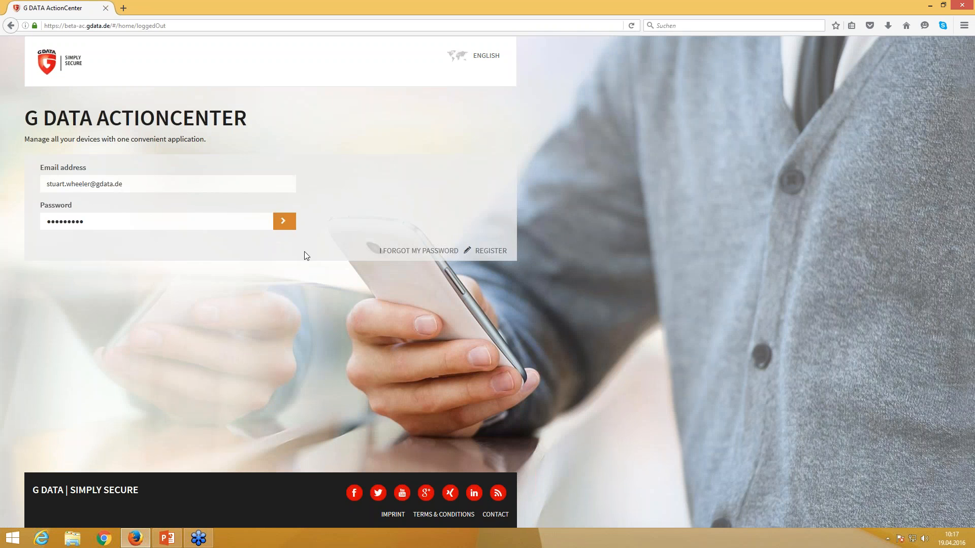
left_click(283, 223)
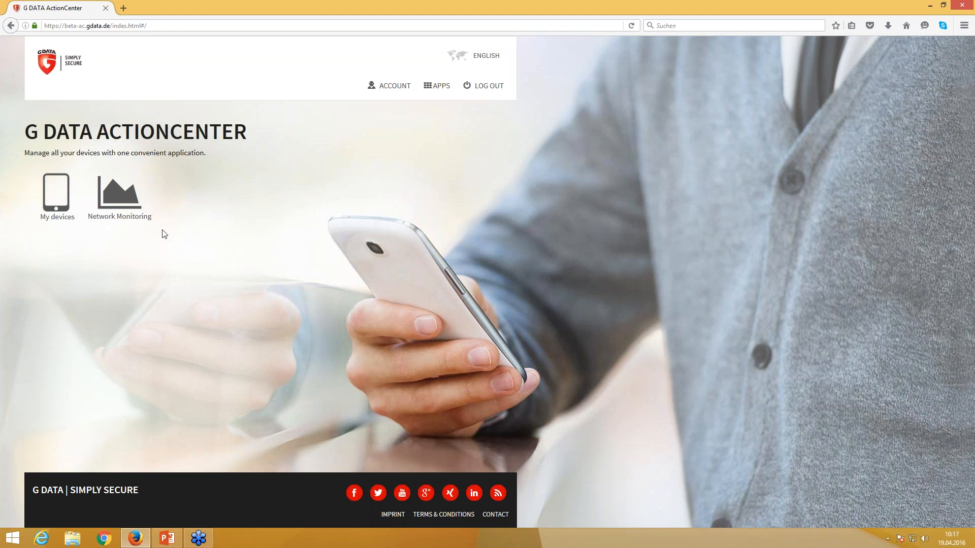
- Load the Network Monitoring dashboard, then go to the Account settings page
left_click(129, 205)
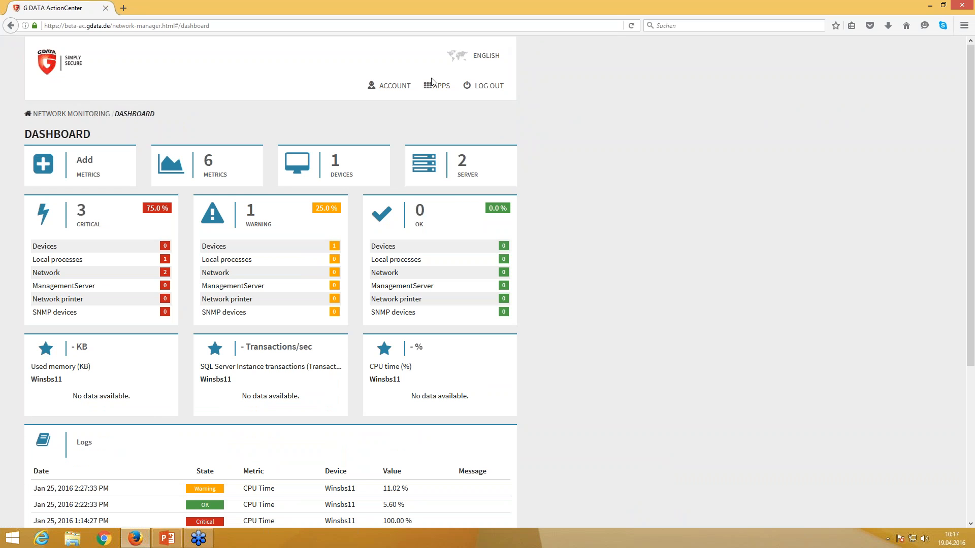
left_click(406, 90)
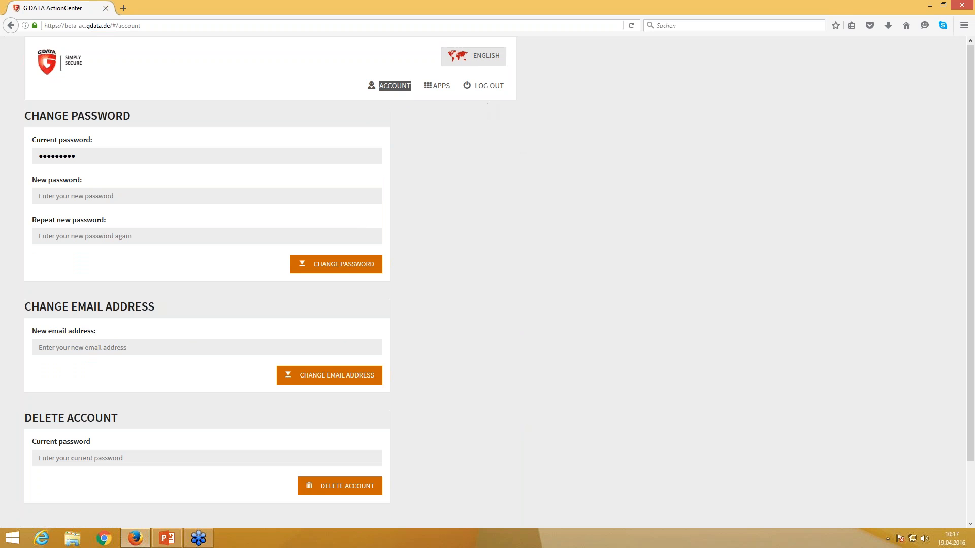
- Choose English as the interface language, then try reaching Network Monitoring from the Apps list
left_click(475, 59)
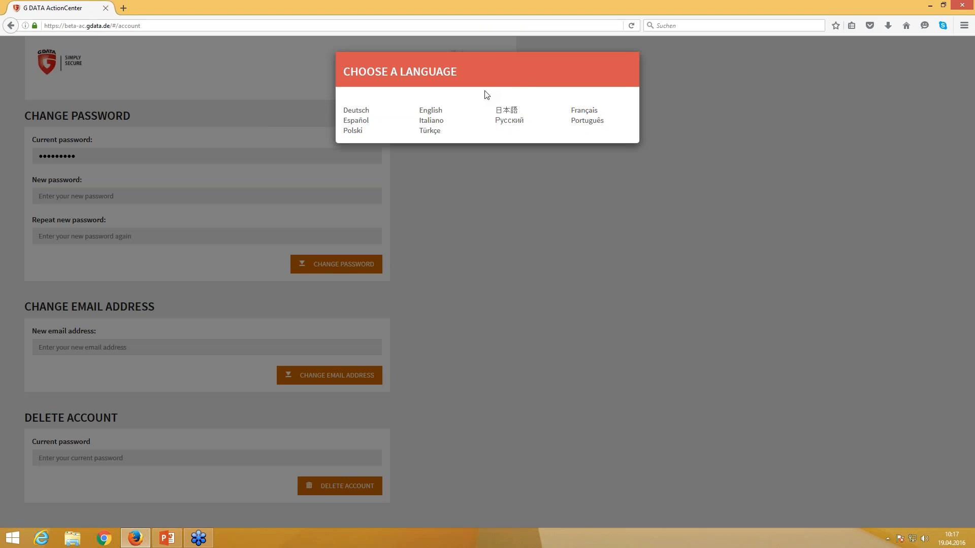
left_click(431, 111)
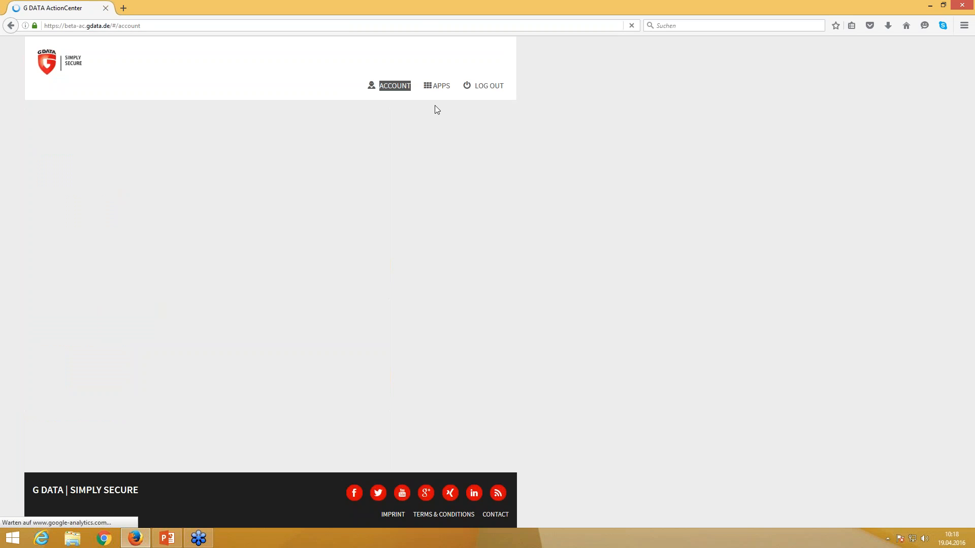
left_click(440, 87)
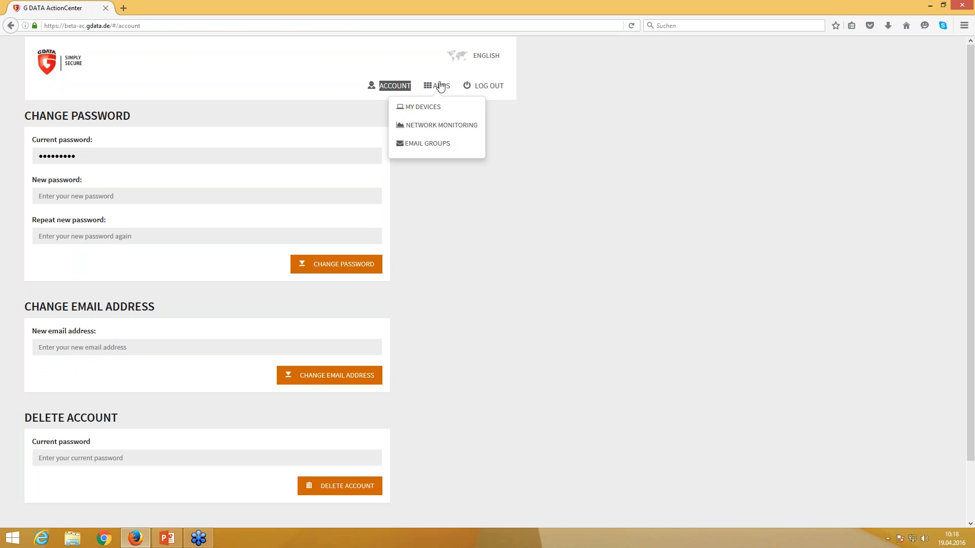
left_click(434, 126)
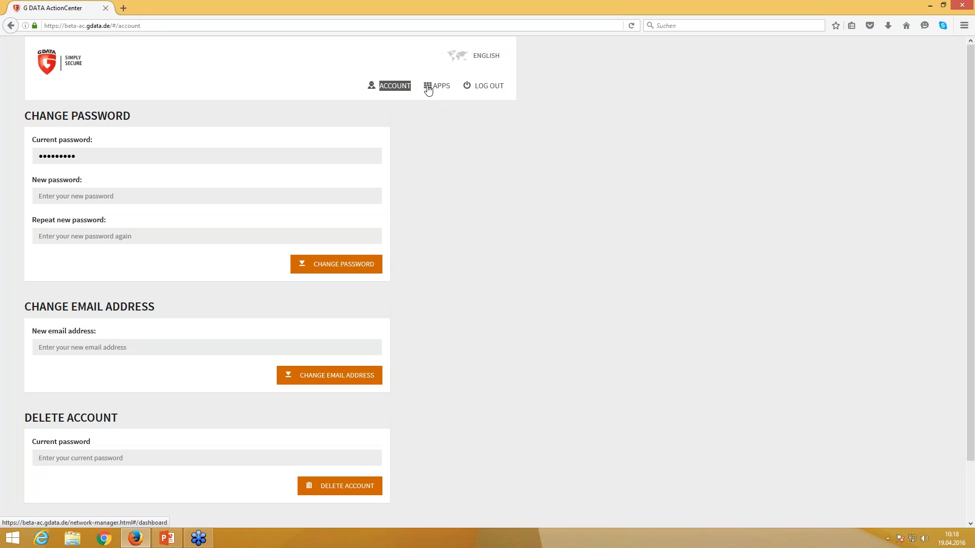
left_click(428, 90)
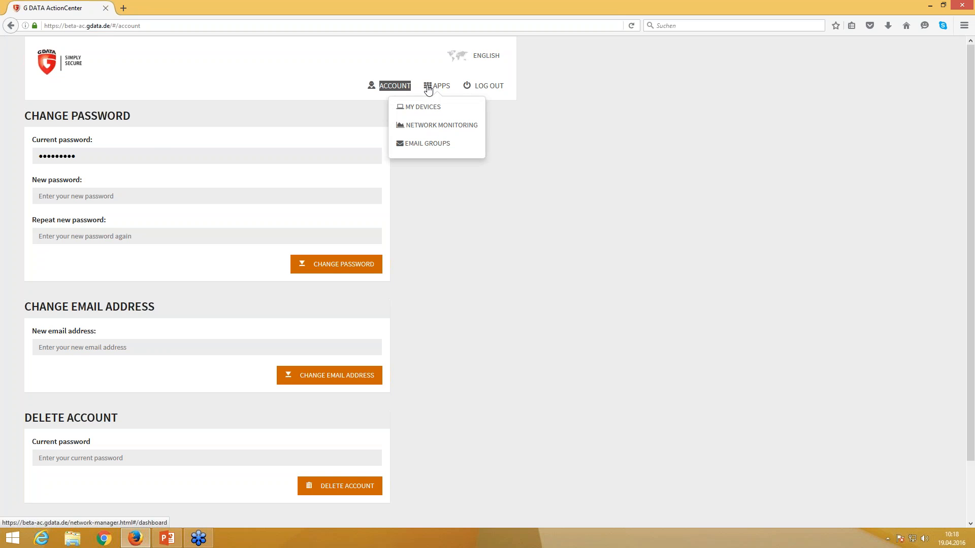
left_click(425, 128)
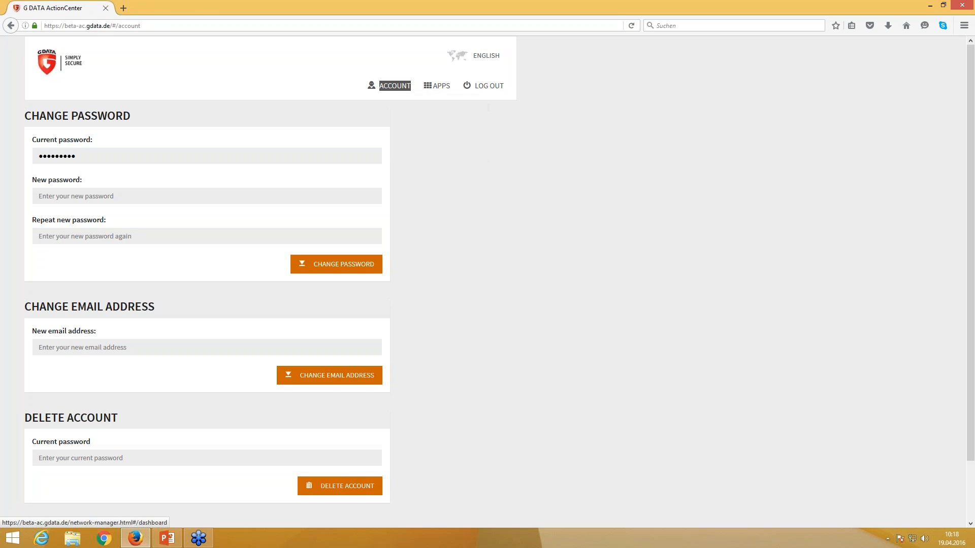
left_click(437, 91)
left_click(426, 127)
- Reload the page and go to Apps > Network Monitoring
left_click(248, 24)
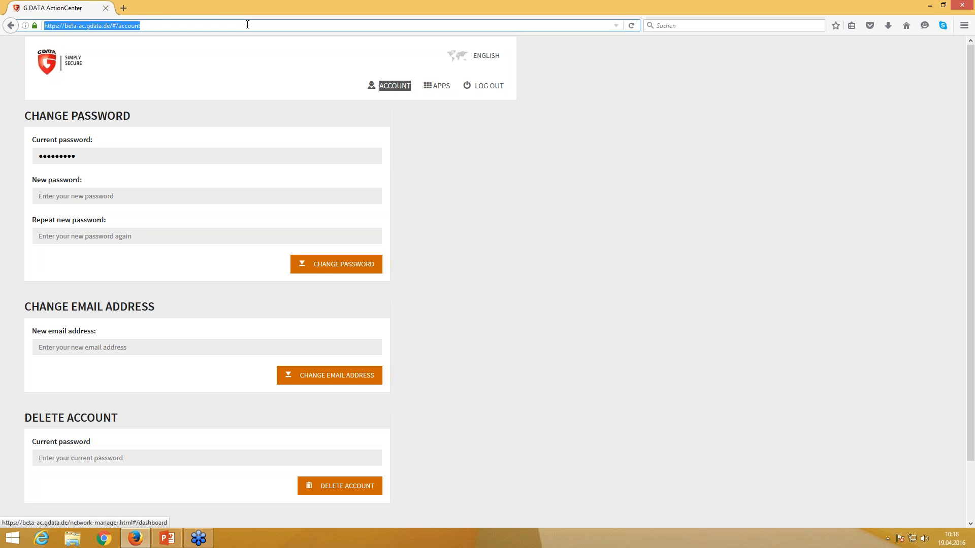
key("Return")
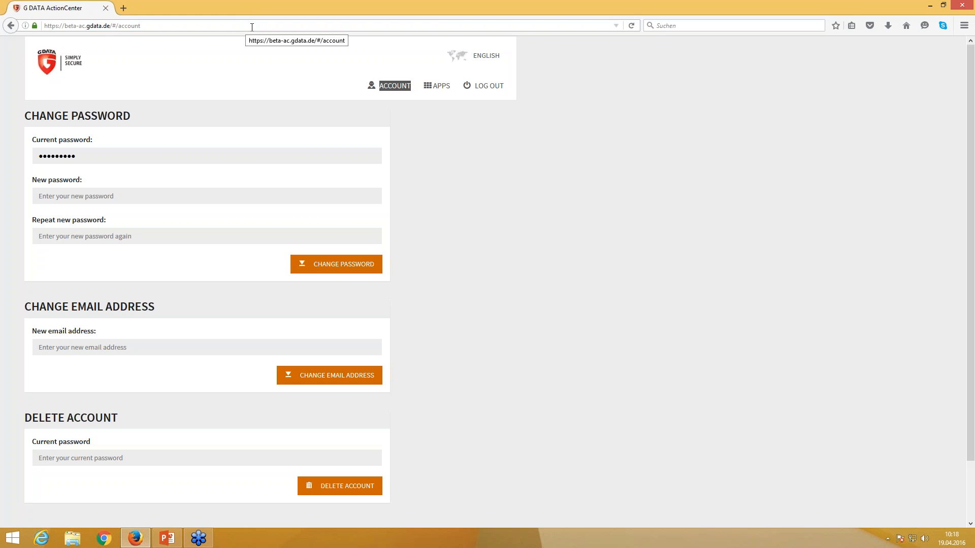
left_click(632, 26)
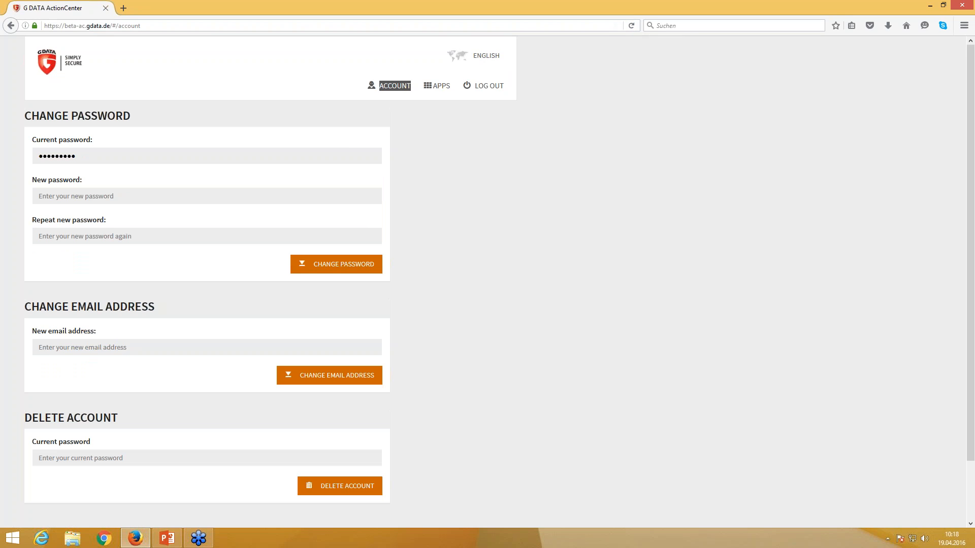
left_click(437, 86)
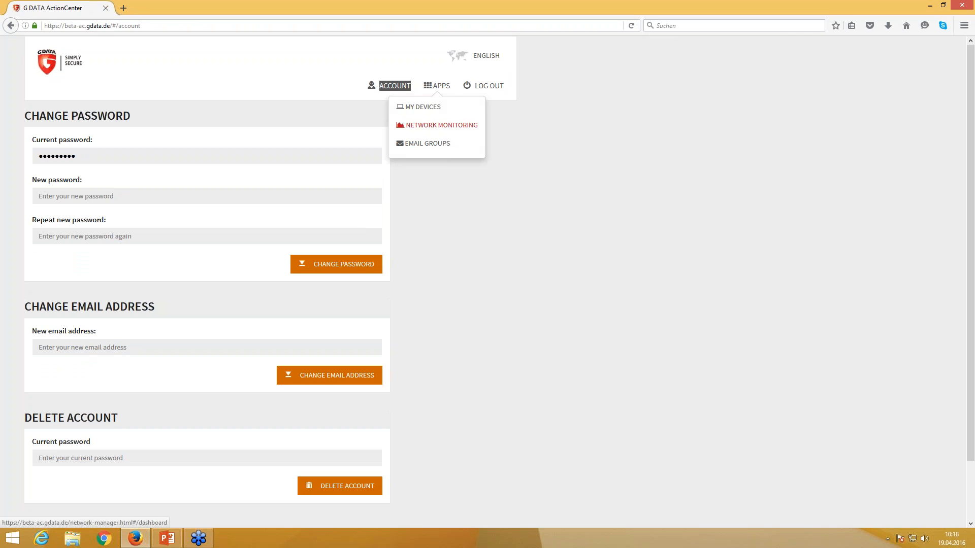
left_click(441, 125)
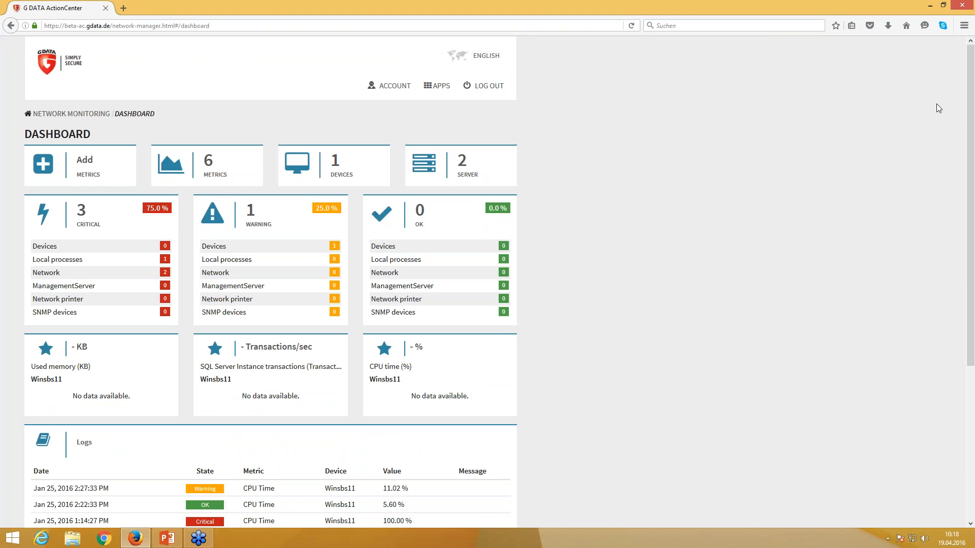
left_click(839, 169)
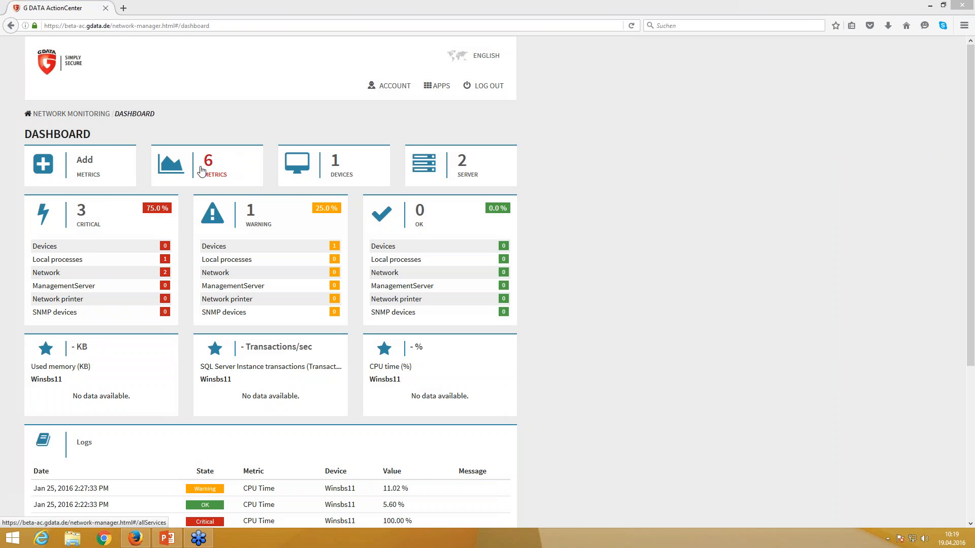
- Open Metrics Overview from the 6 Metrics tile and start Create Metrics
left_click(214, 176)
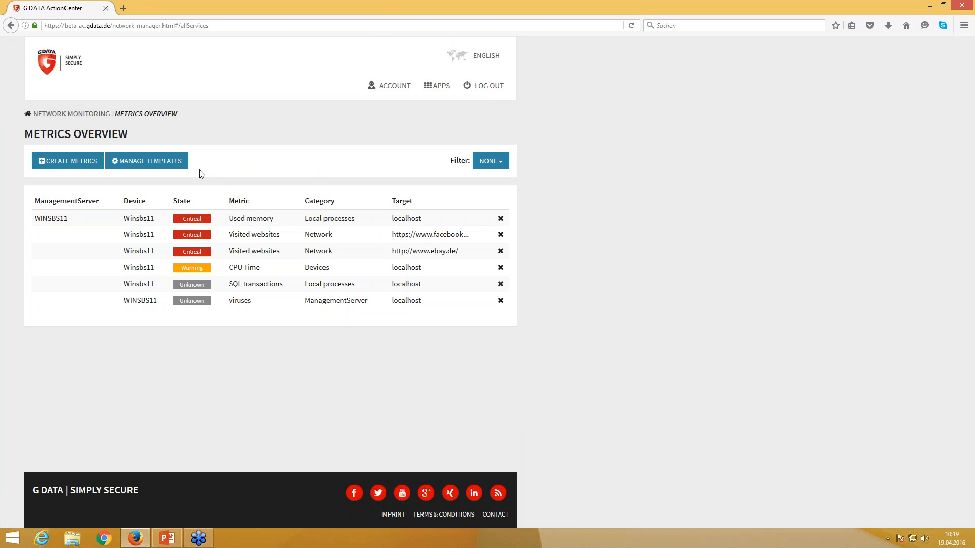
left_click(44, 168)
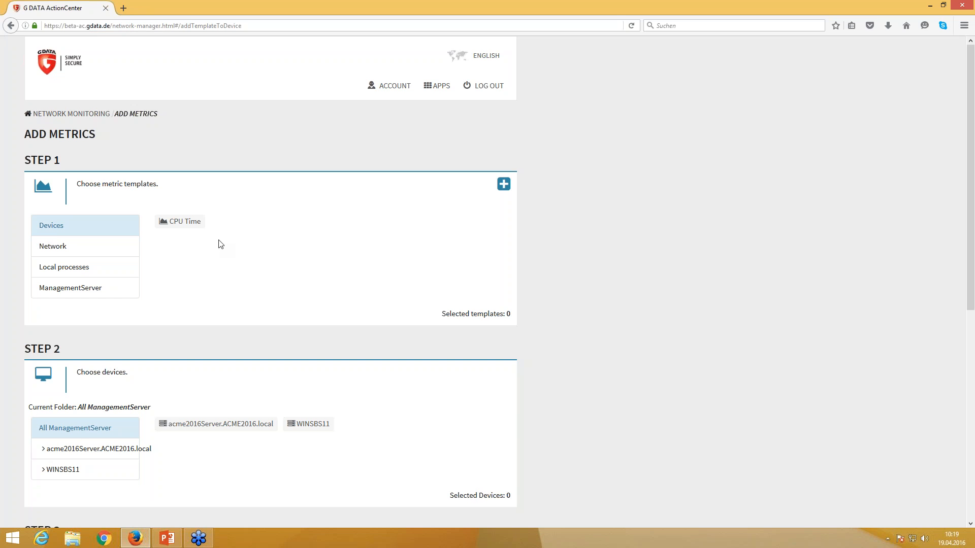
- Start a new metric template and preview the metrics for category Devices
left_click(503, 185)
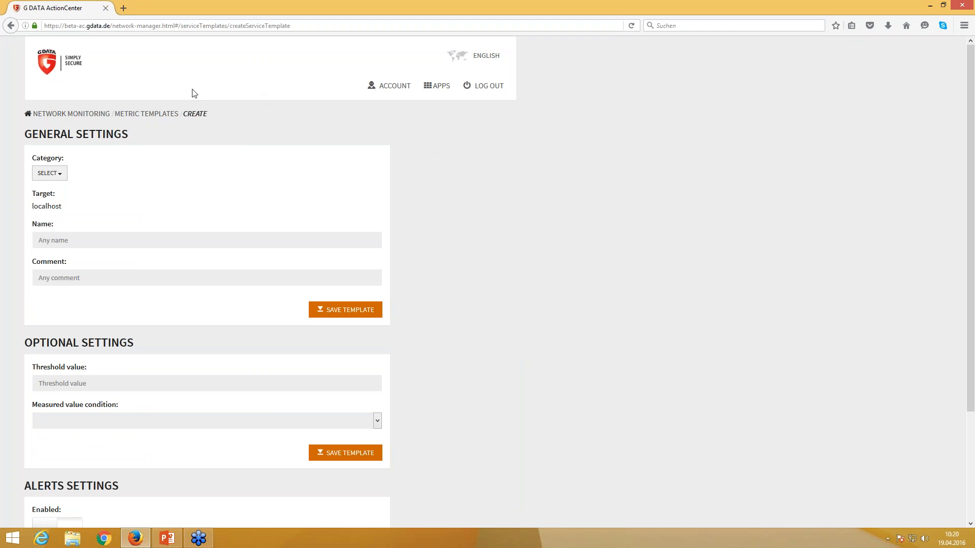
left_click(60, 175)
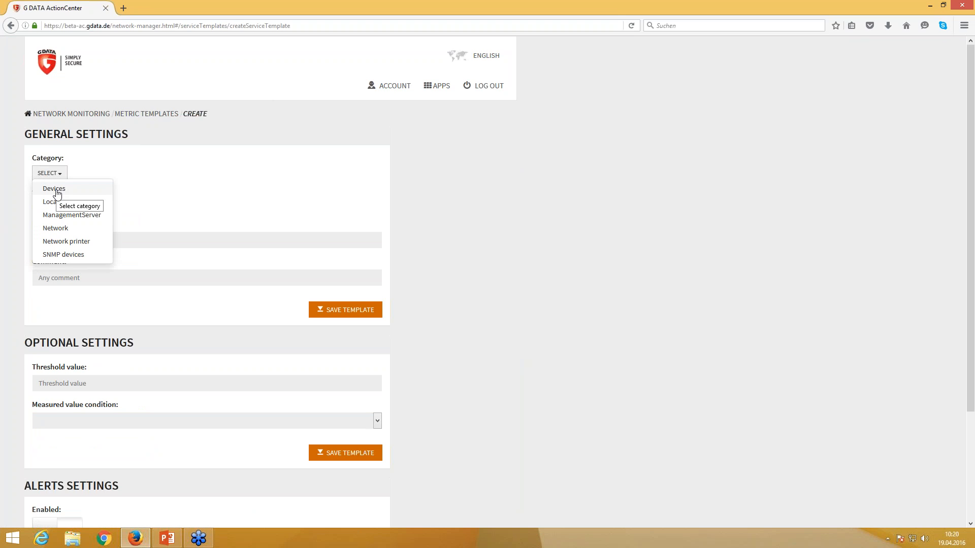
left_click(54, 190)
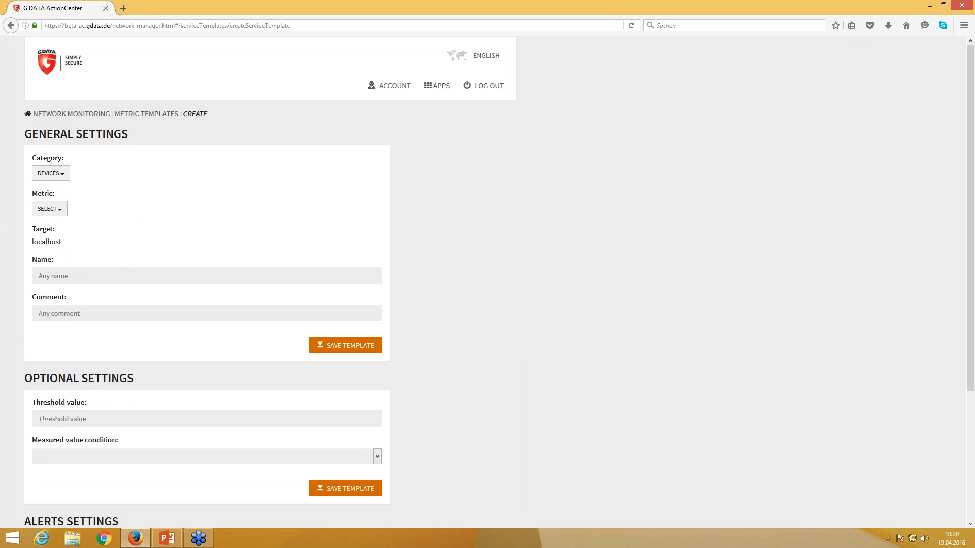
left_click(58, 209)
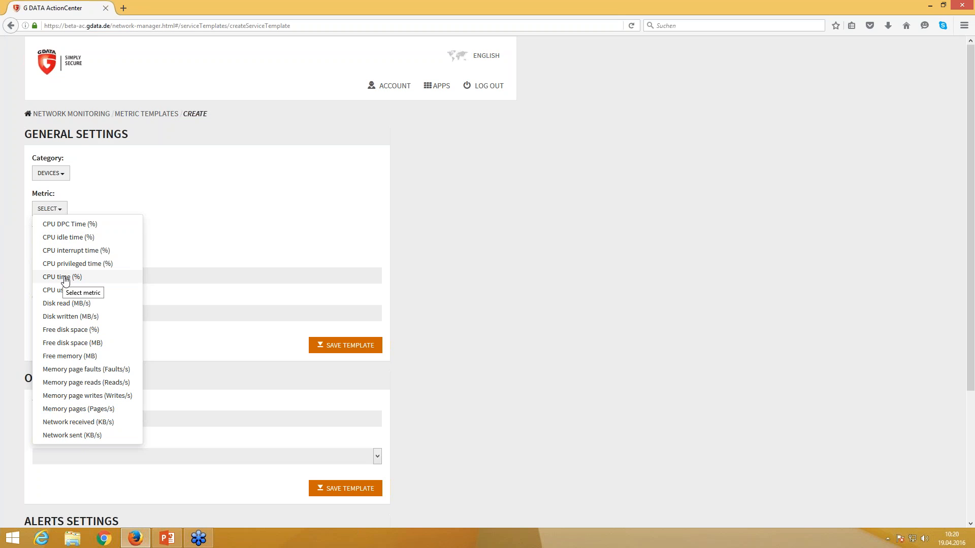
- Browse the Local processes metrics, then switch the category to ManagementServer
left_click(65, 177)
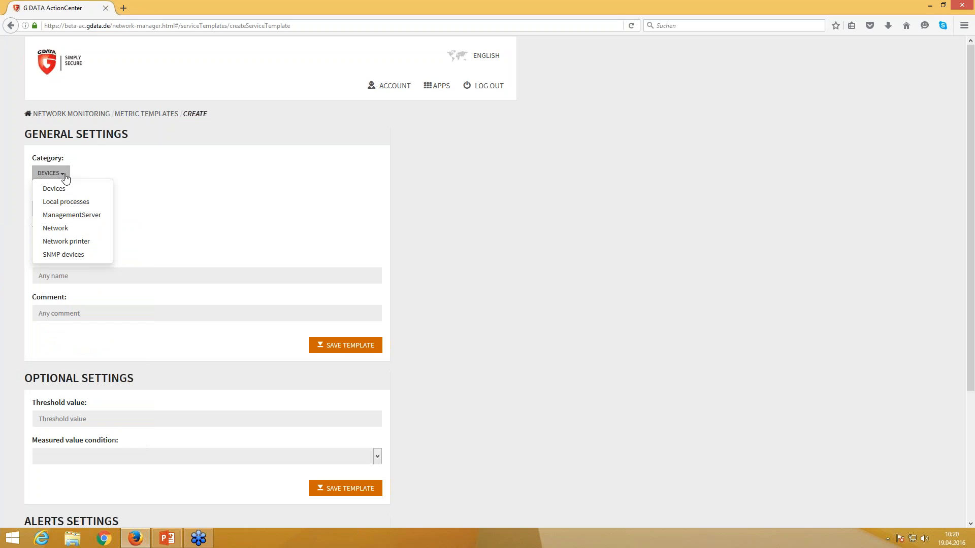
left_click(64, 206)
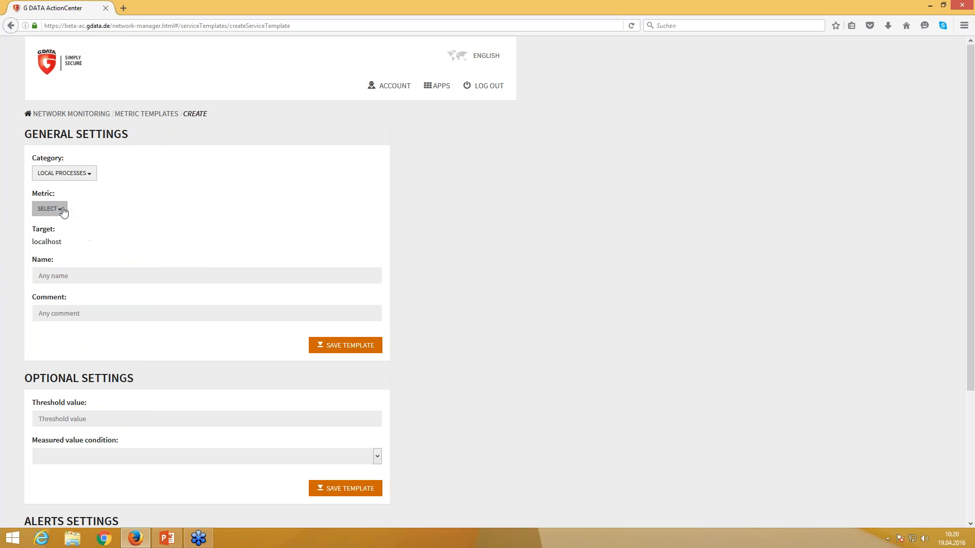
left_click(63, 213)
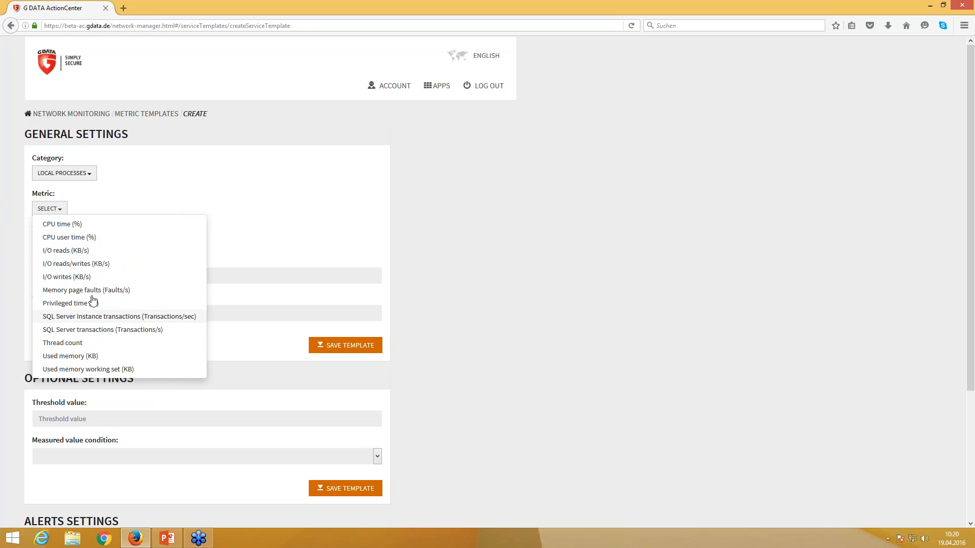
left_click(60, 212)
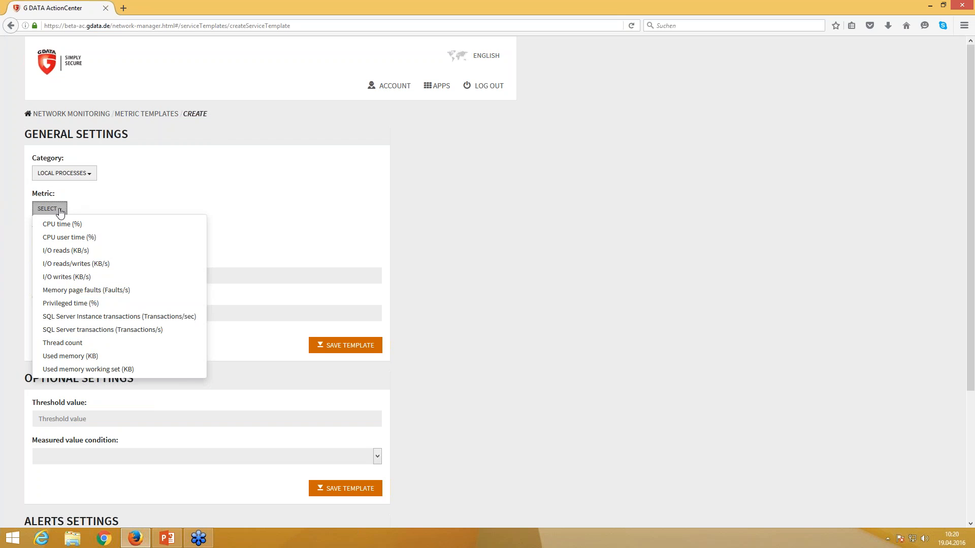
left_click(89, 175)
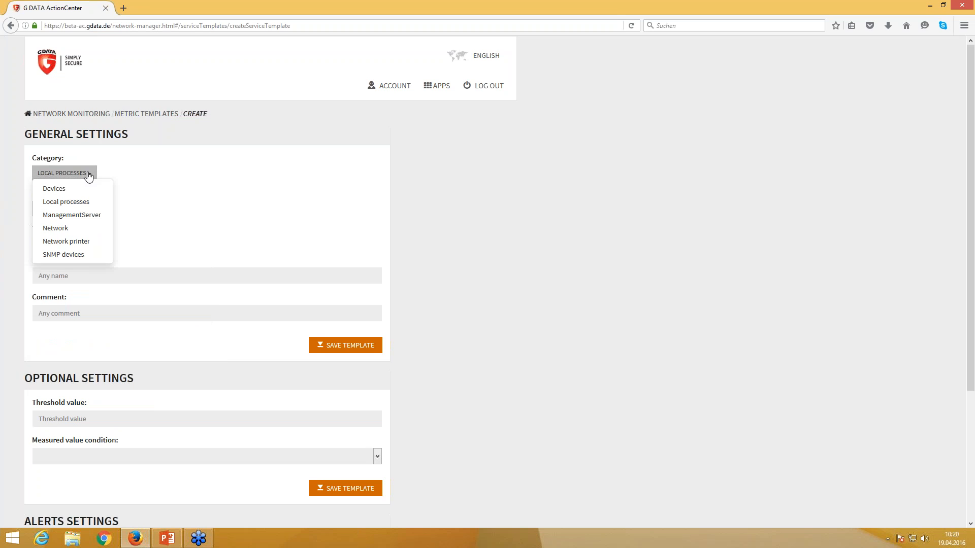
left_click(70, 217)
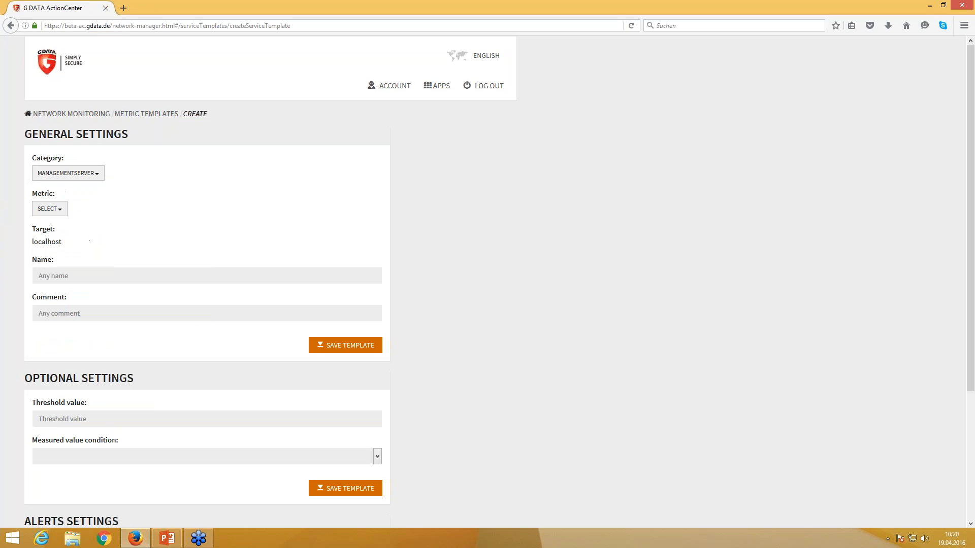
- Preview the metrics for the ManagementServer, Network and Network printer categories
left_click(60, 212)
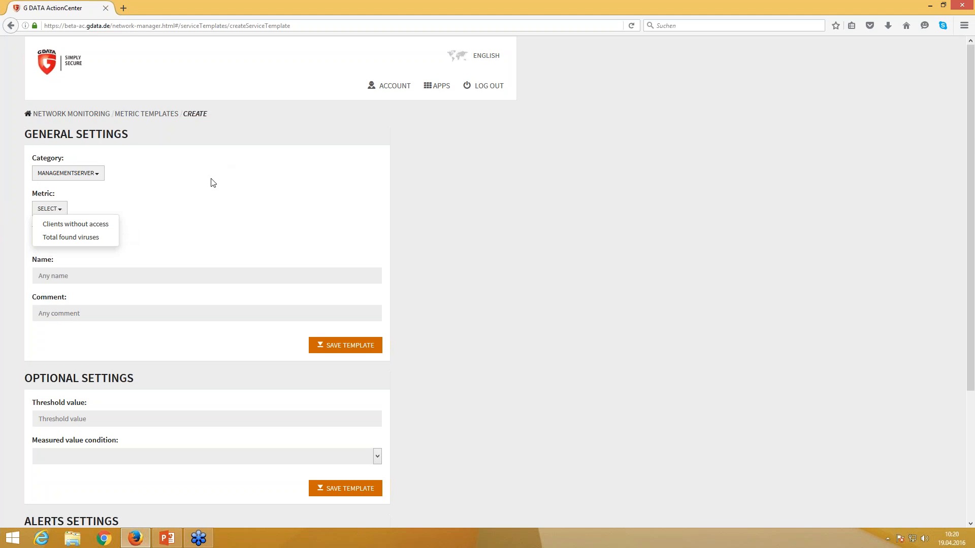
left_click(94, 178)
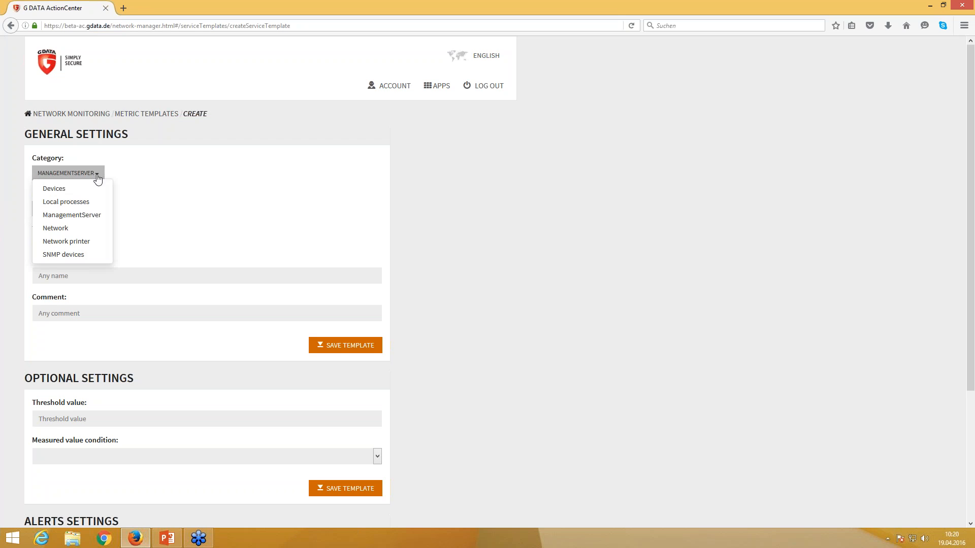
left_click(59, 228)
left_click(60, 209)
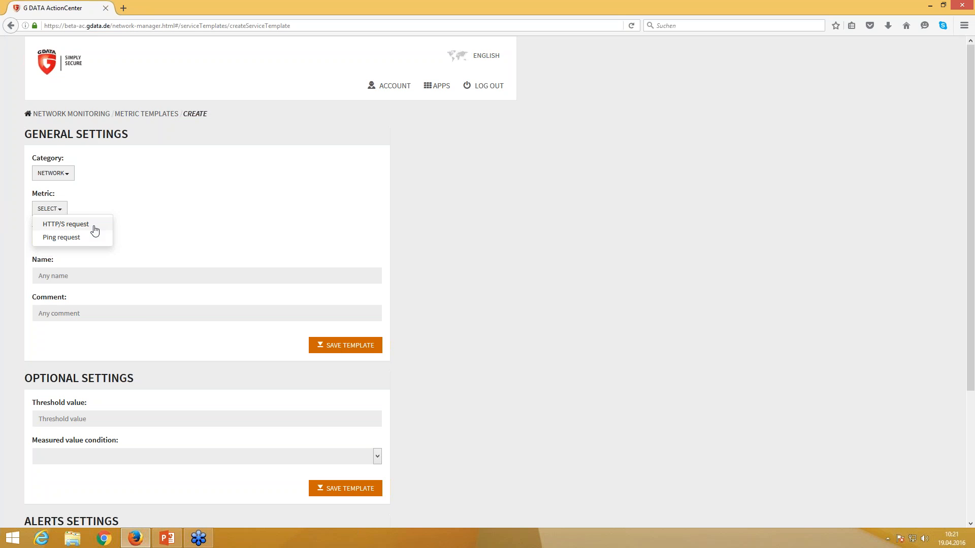
left_click(69, 176)
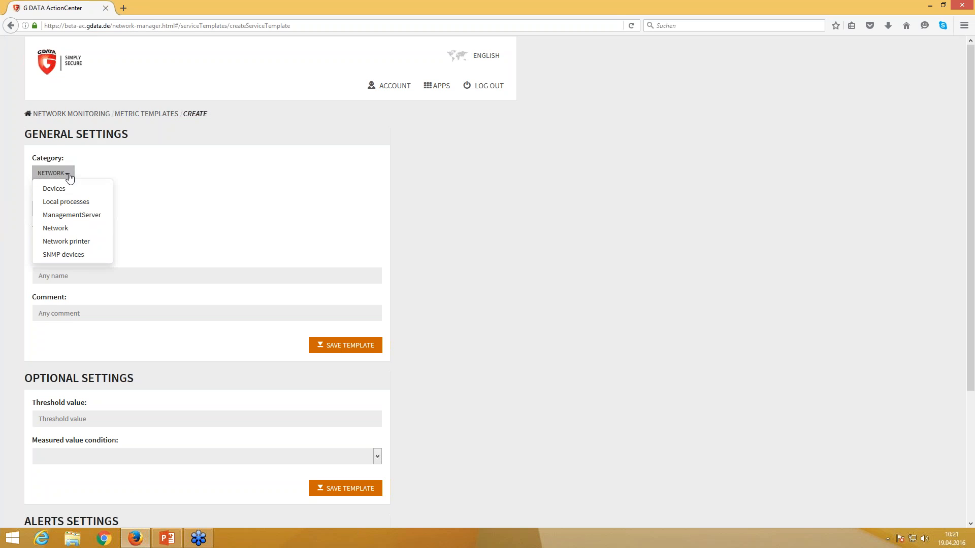
left_click(59, 242)
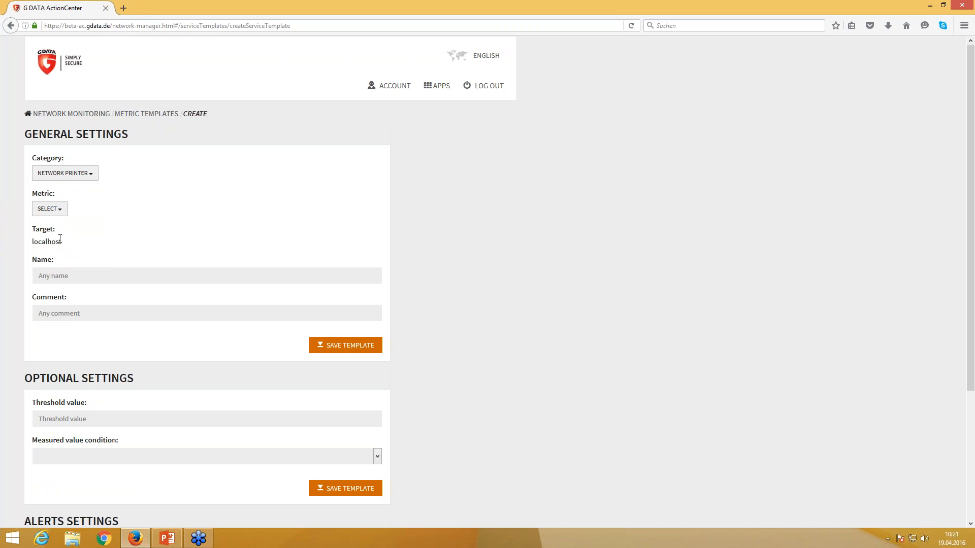
left_click(59, 209)
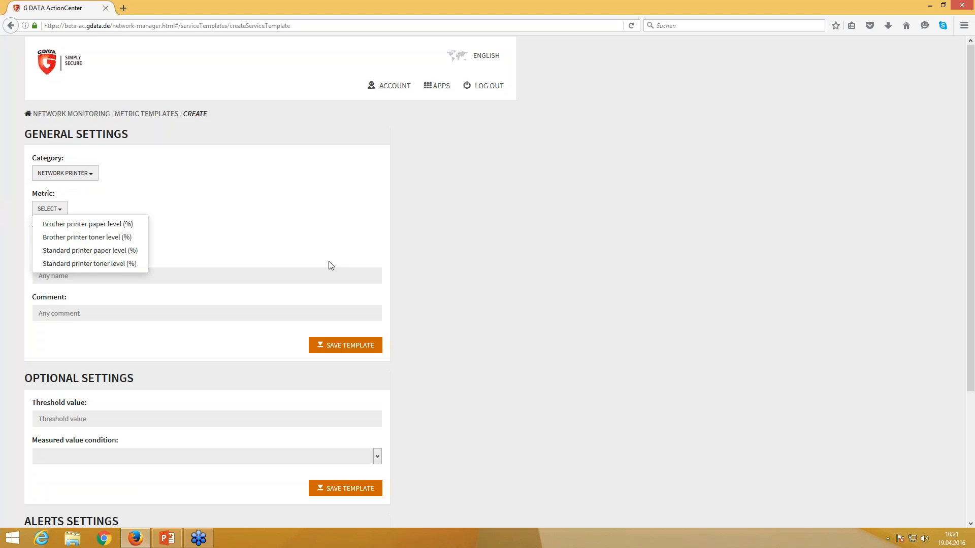
- Set the category to SNMP devices and choose the Uptime metric
left_click(90, 173)
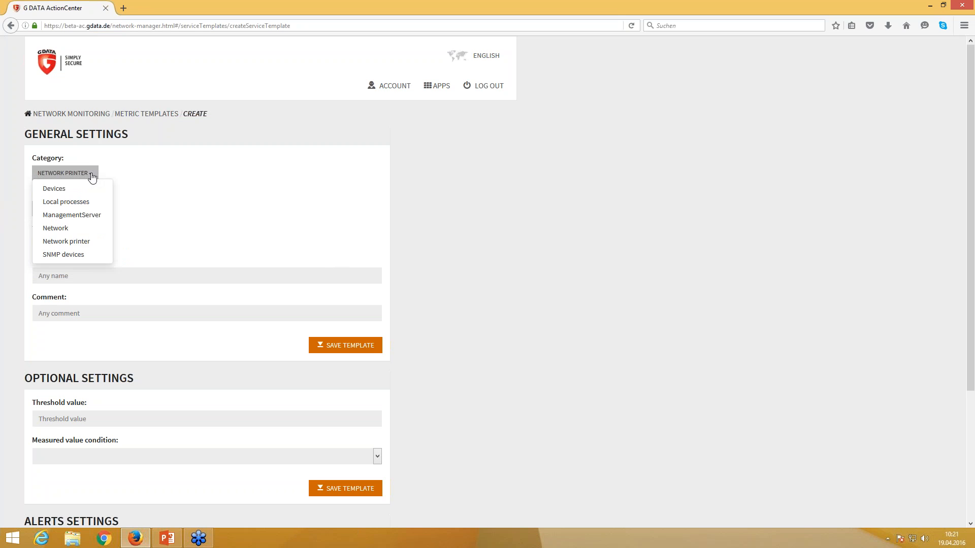
left_click(63, 255)
left_click(61, 210)
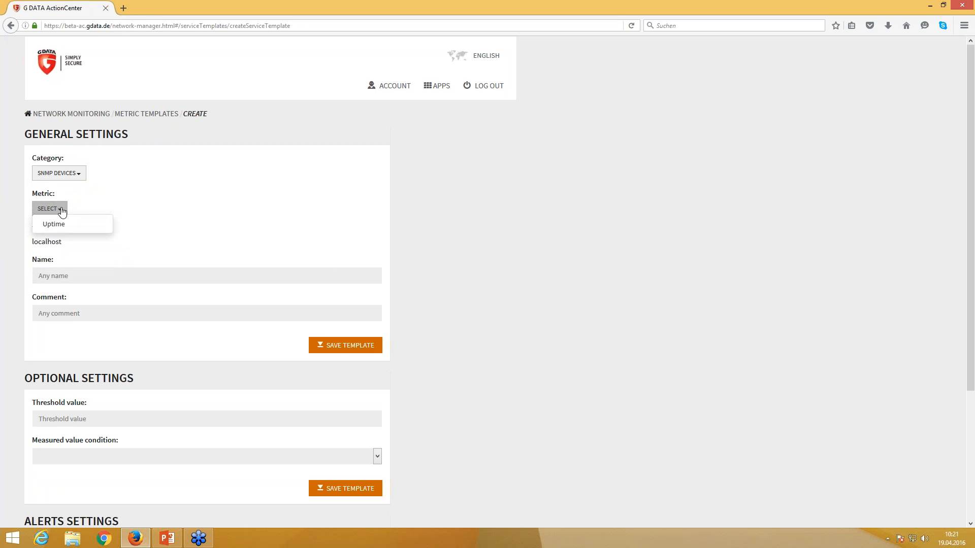
left_click(55, 227)
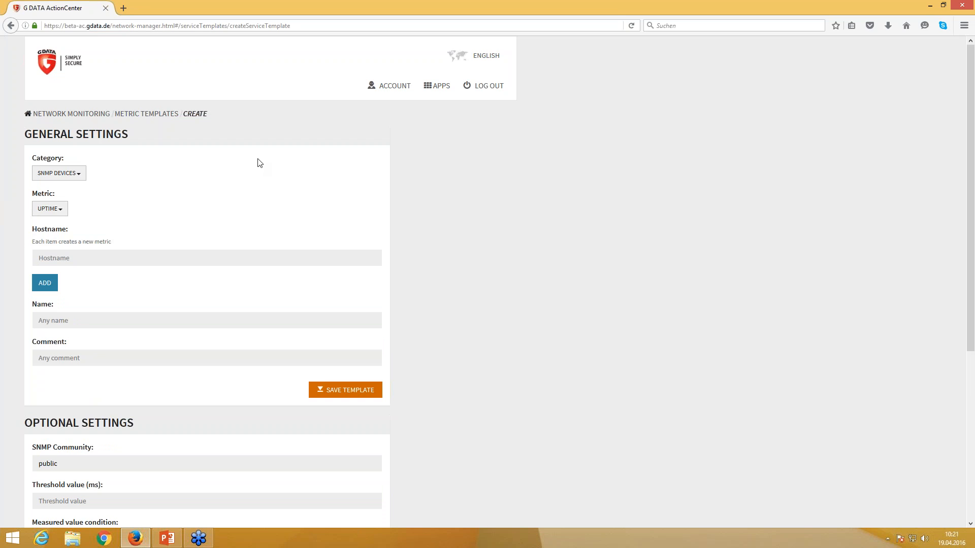
left_click(78, 176)
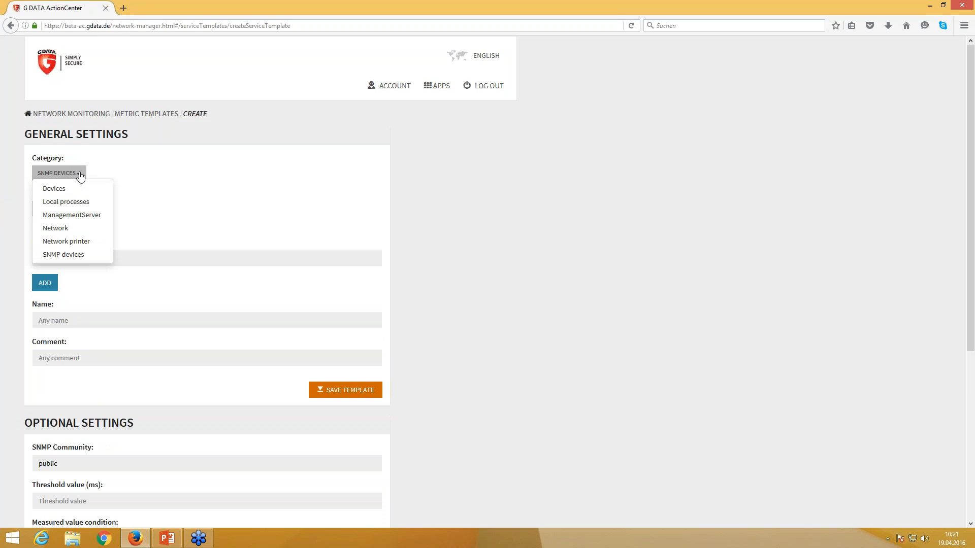
- Use Local processes with Memory page faults, name the template 'test', and save it
left_click(70, 201)
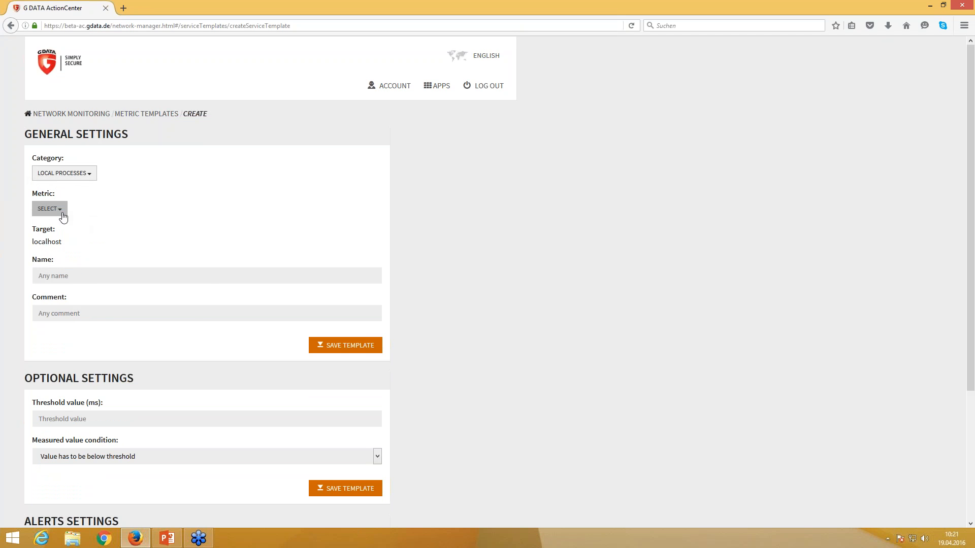
left_click(57, 210)
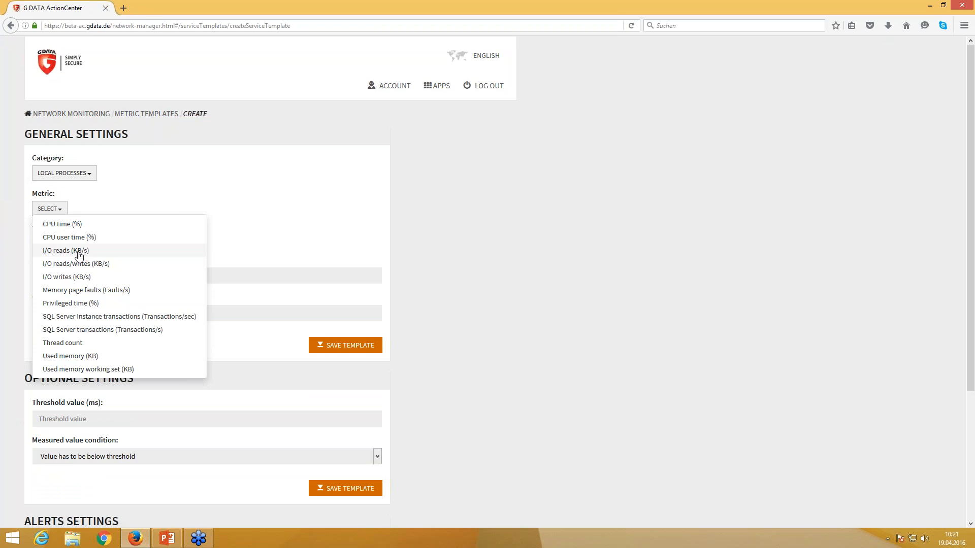
left_click(104, 291)
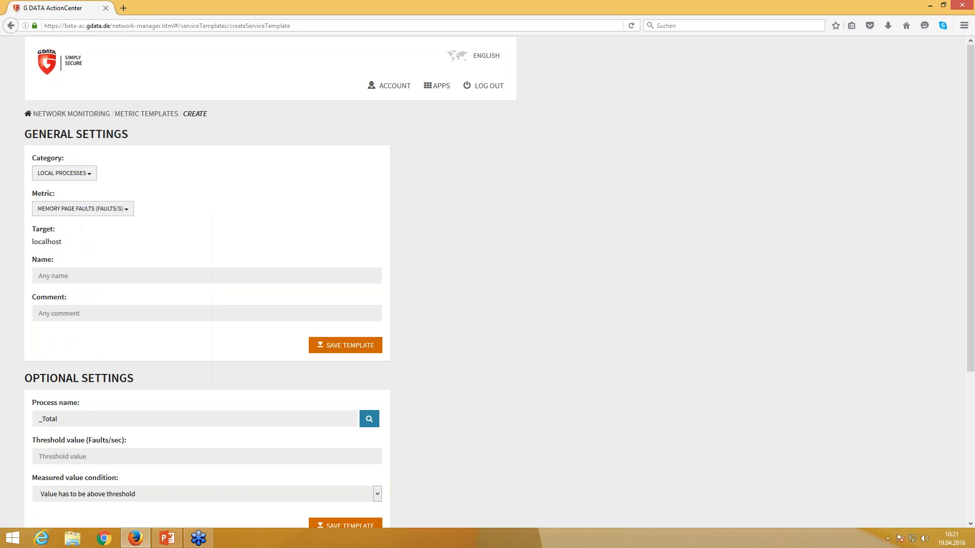
left_click(102, 276)
type("test")
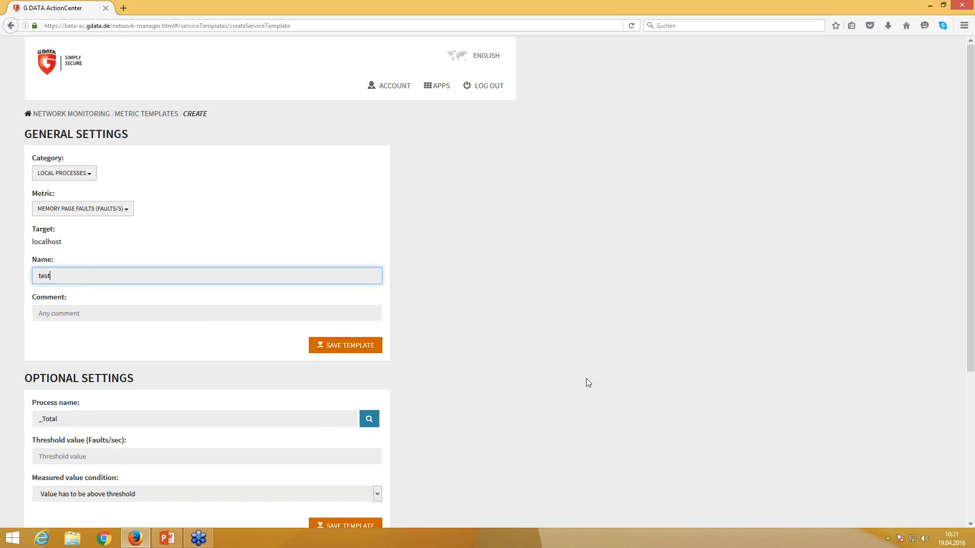
scroll(560, 368, "down", 2)
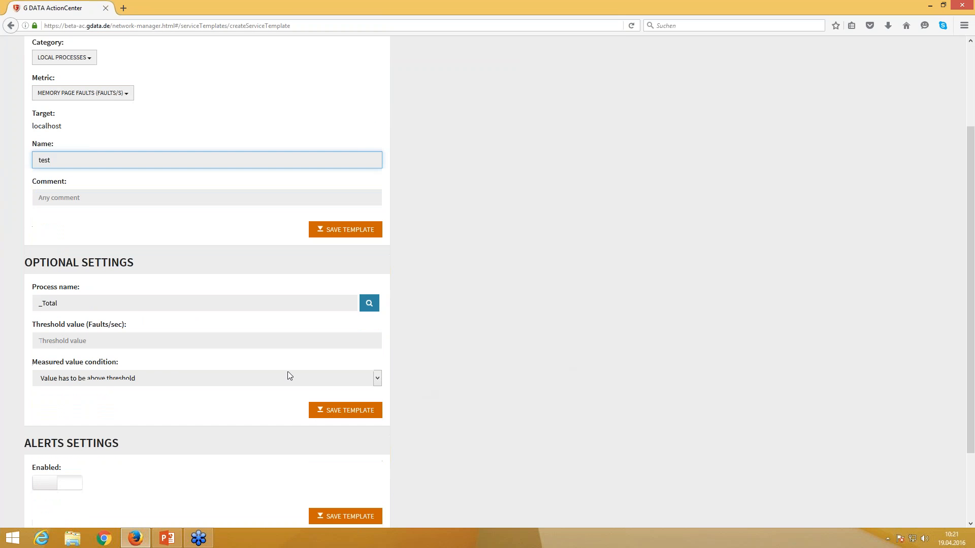
left_click(322, 229)
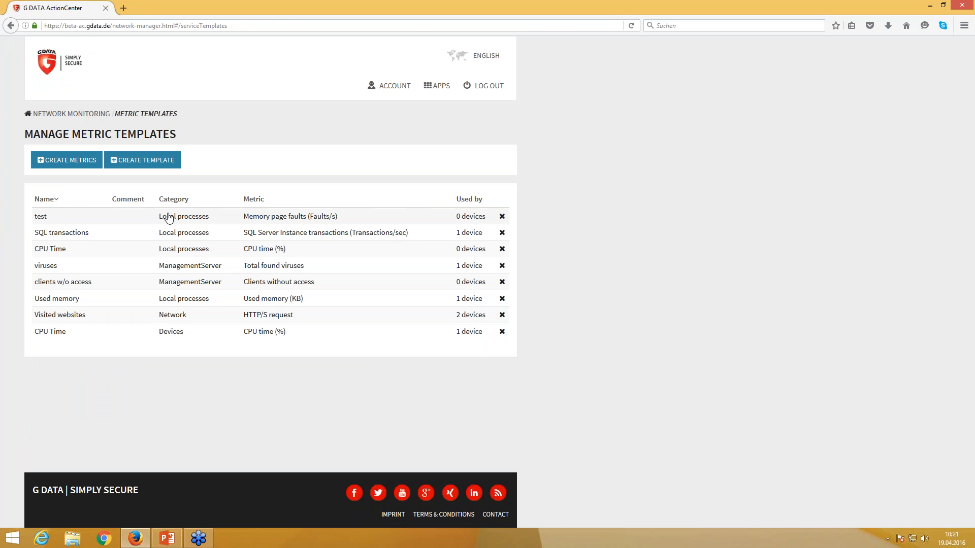
- Give the test template a threshold of 10 faults/s with the value-above-threshold condition
left_click(54, 218)
scroll(181, 333, "down", 1)
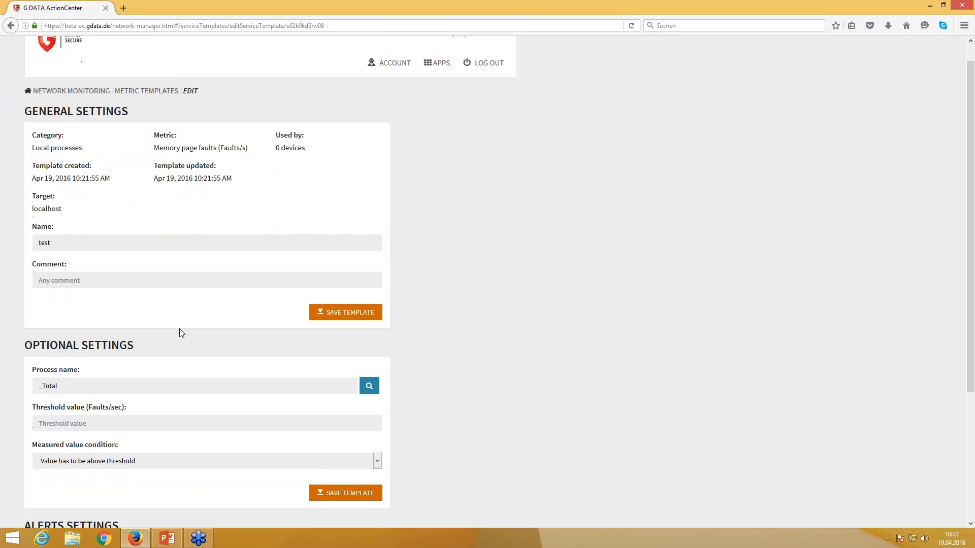
scroll(181, 333, "down", 3)
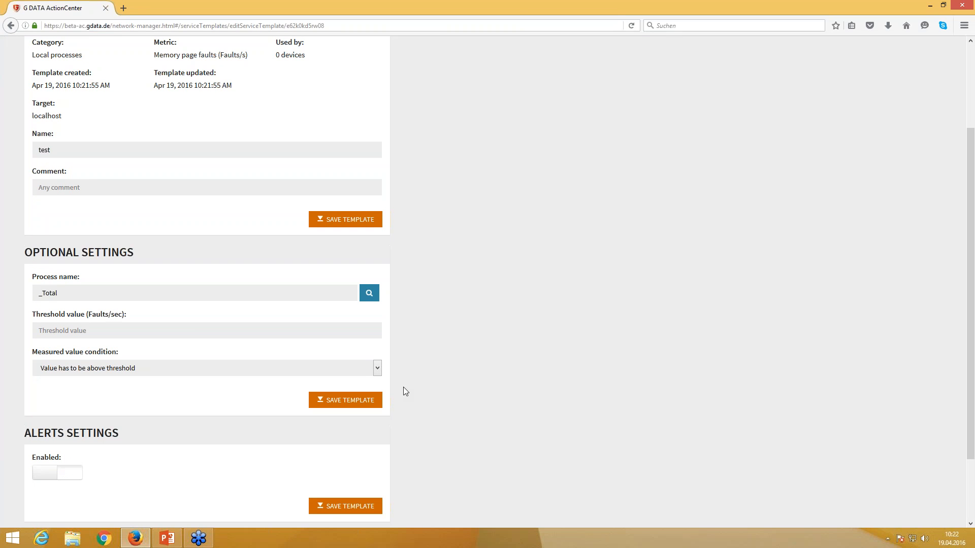
left_click(221, 332)
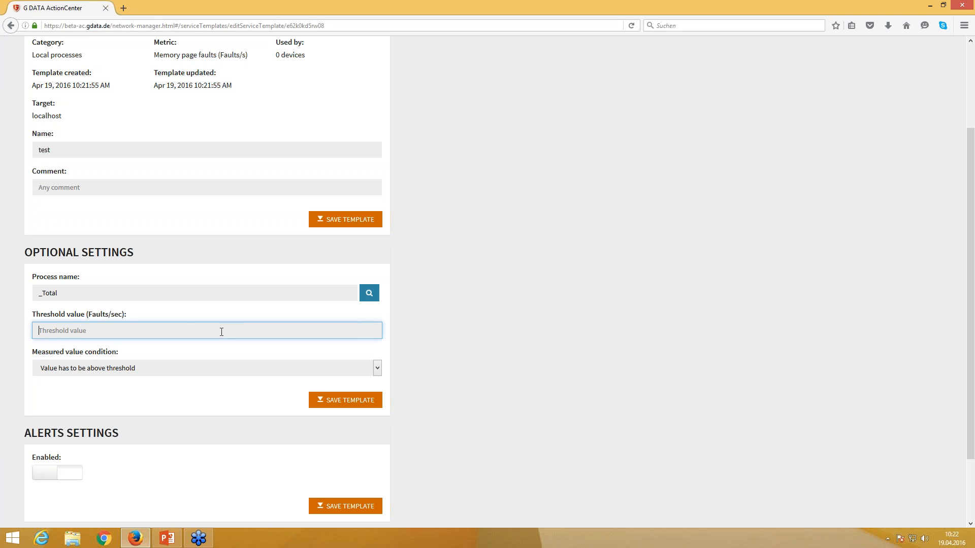
type("10")
left_click(377, 368)
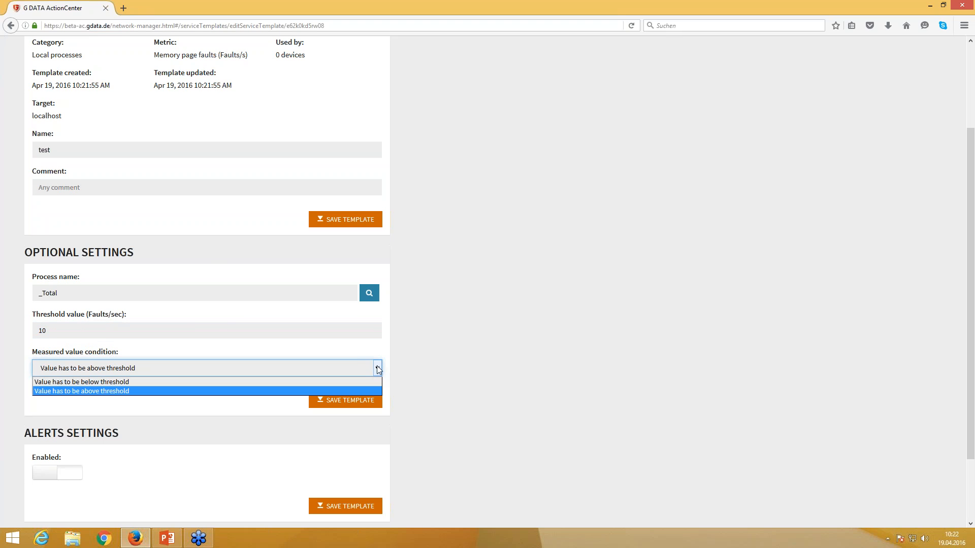
left_click(109, 391)
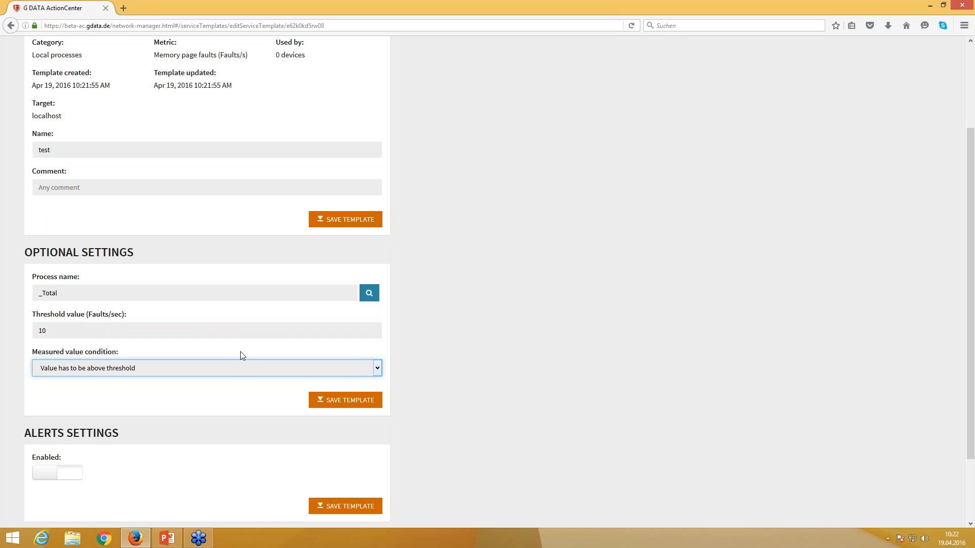
- Enable alerts to the Admins group and save the template
scroll(241, 354, "down", 3)
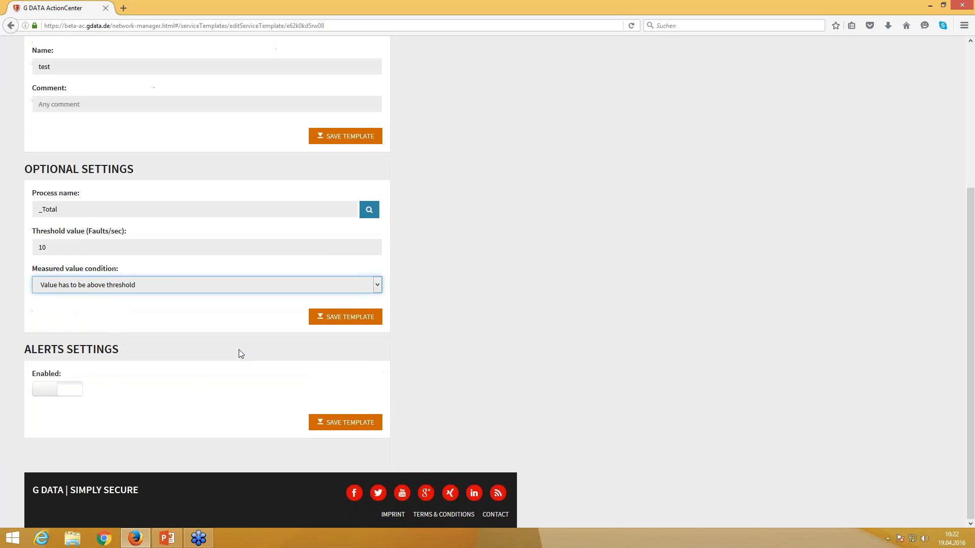
left_click(46, 391)
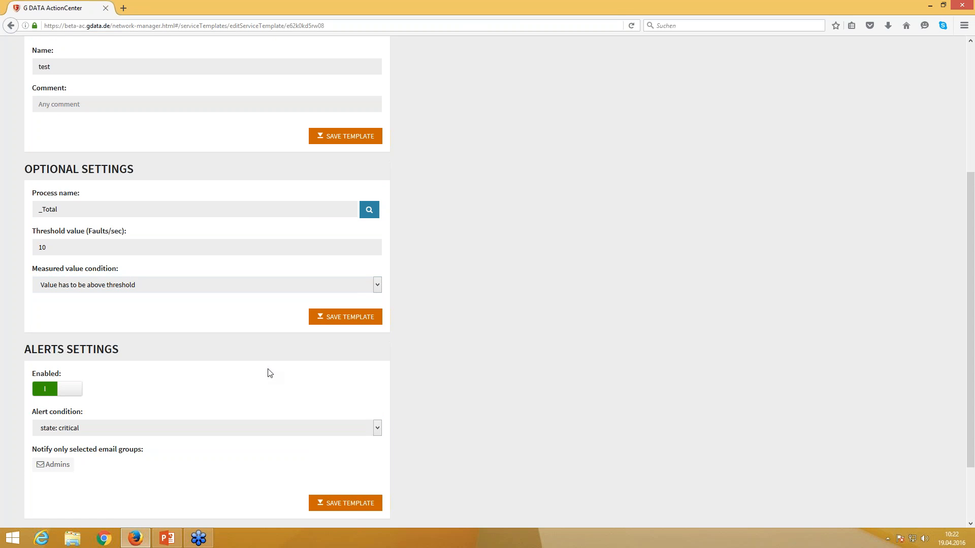
left_click(51, 469)
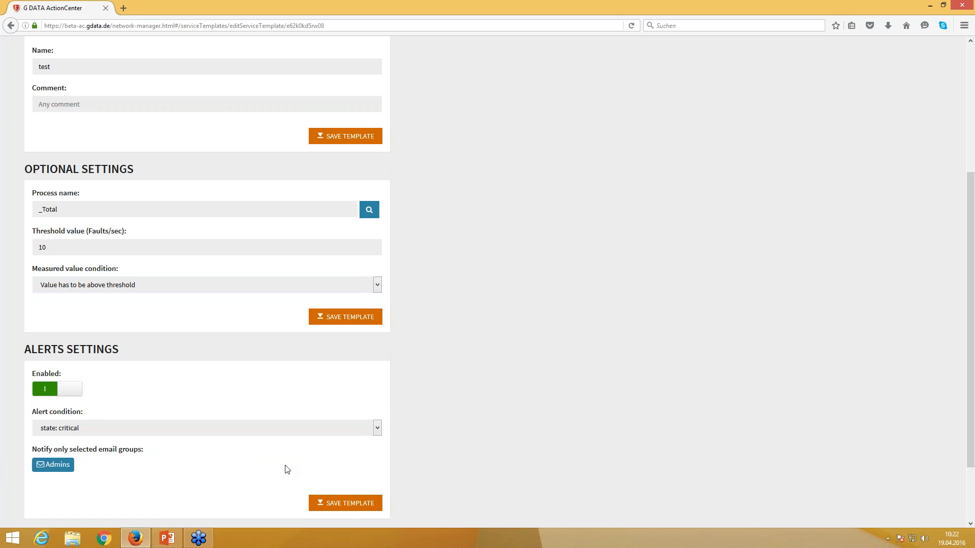
scroll(274, 456, "down", 3)
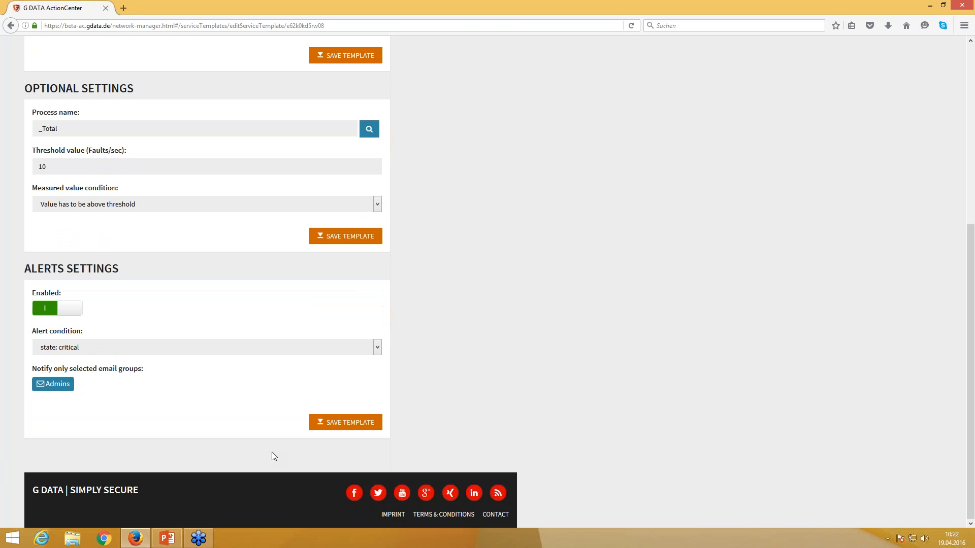
left_click(354, 429)
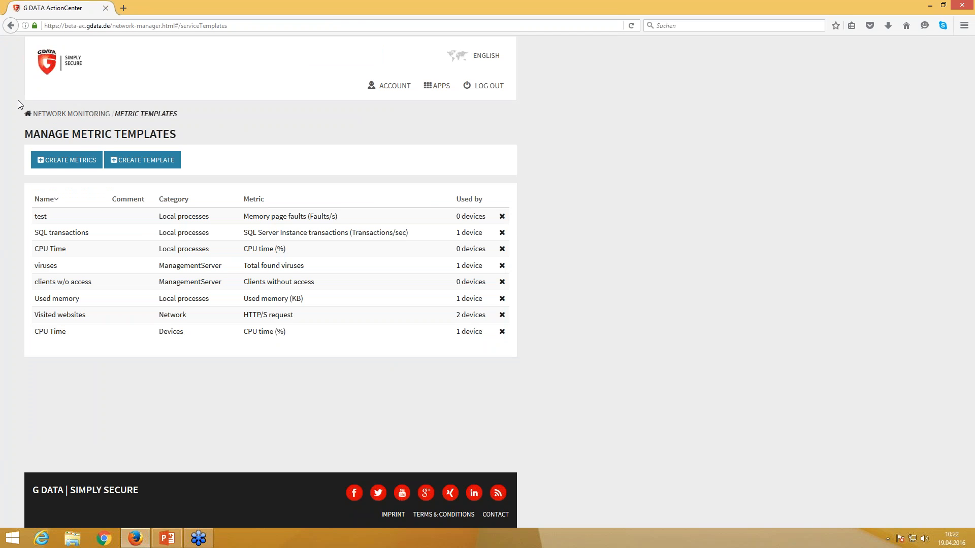
- From Network Monitoring, start Add Metrics and choose the Local processes > test template
left_click(66, 116)
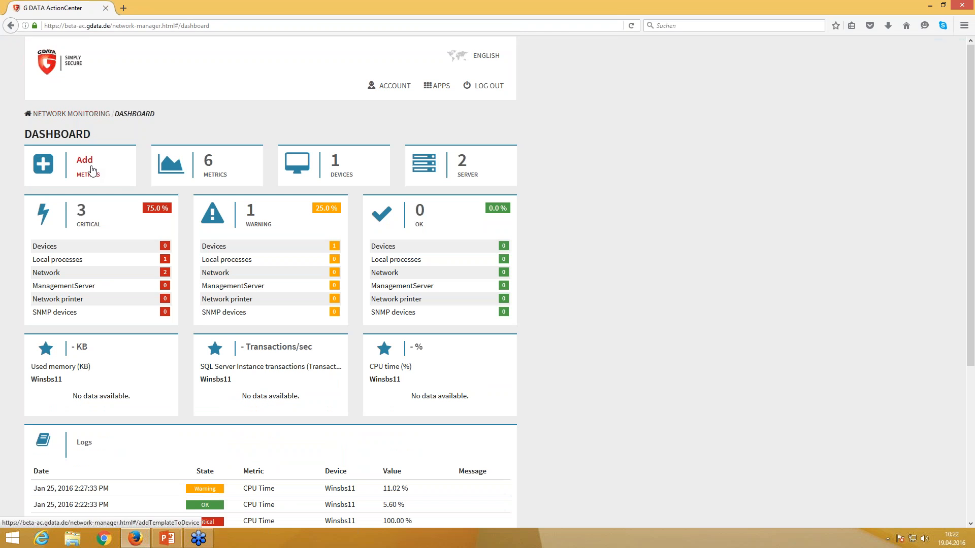
left_click(92, 170)
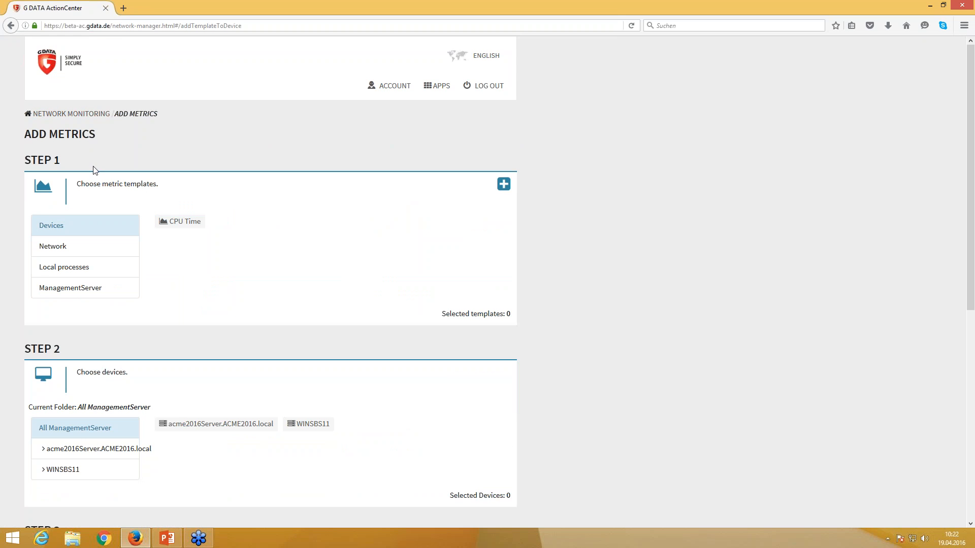
left_click(79, 267)
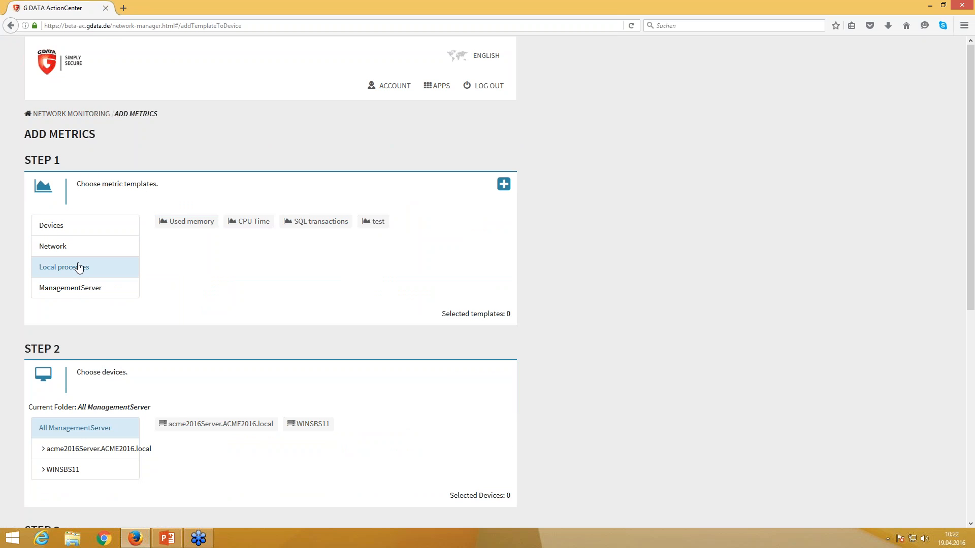
left_click(373, 227)
scroll(191, 342, "down", 3)
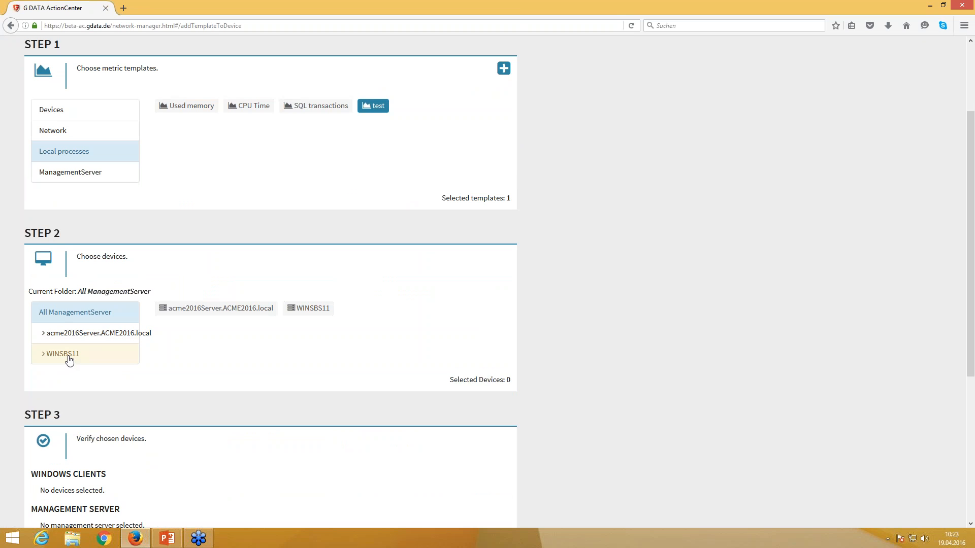
- Select the Winsbs11 device from the WINSBS11 folder and scroll to the summary
left_click(70, 360)
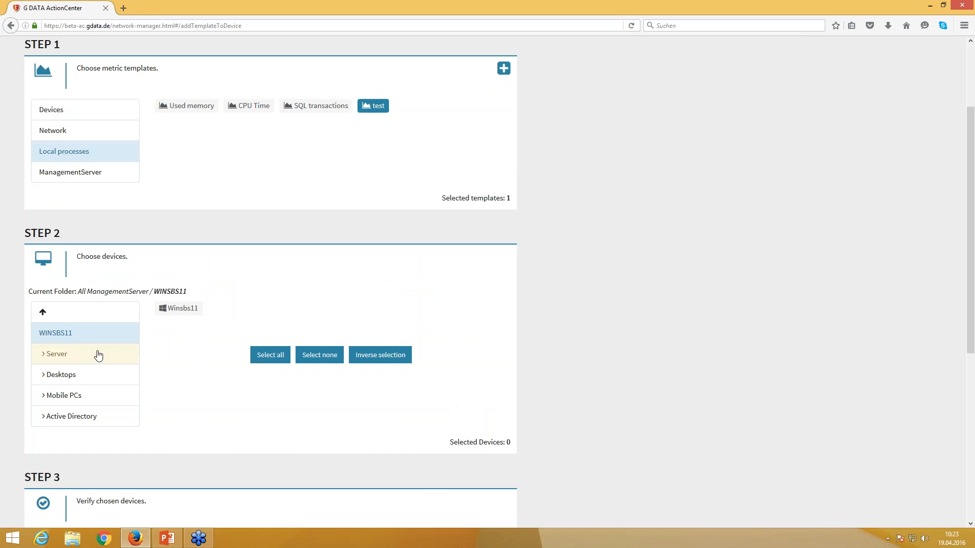
left_click(46, 355)
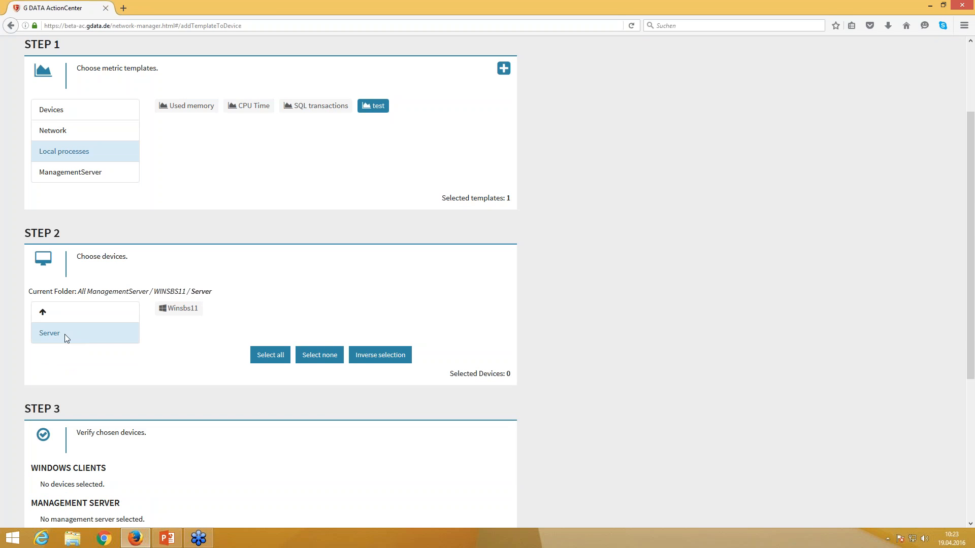
left_click(42, 314)
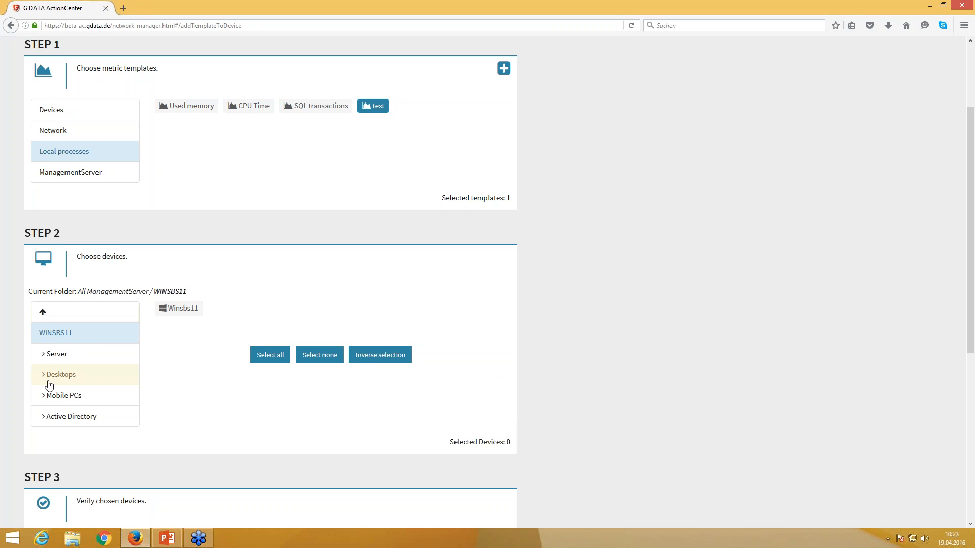
left_click(183, 313)
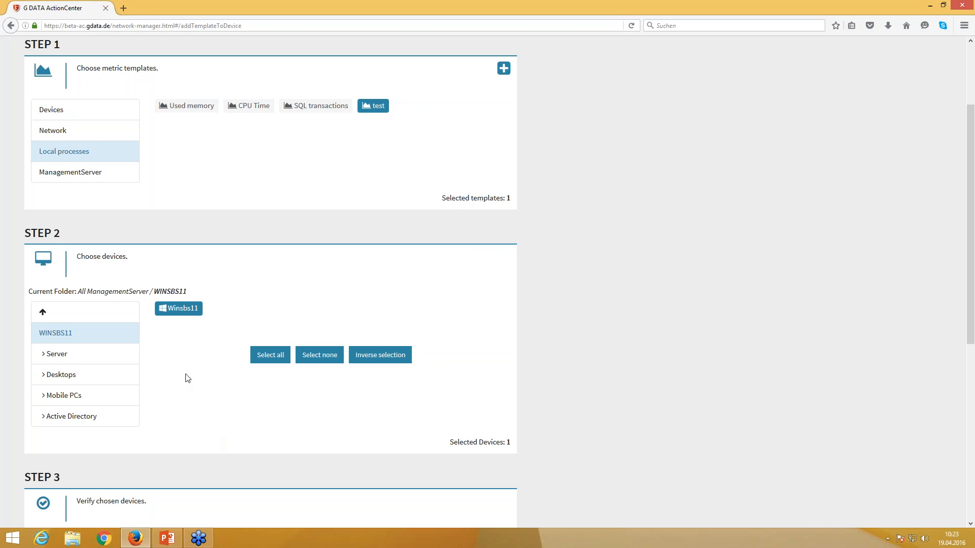
scroll(191, 366, "down", 1)
scroll(191, 367, "down", 5)
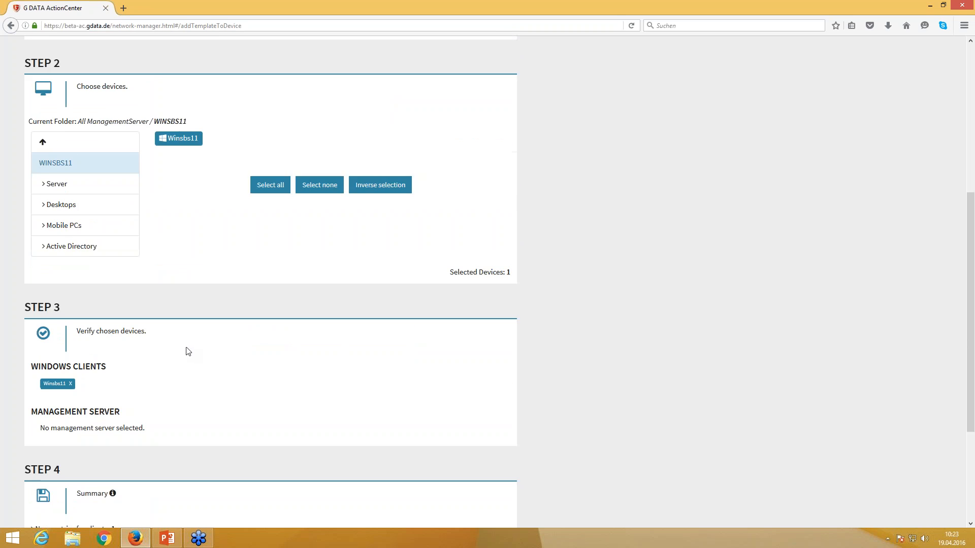
scroll(187, 349, "down", 2)
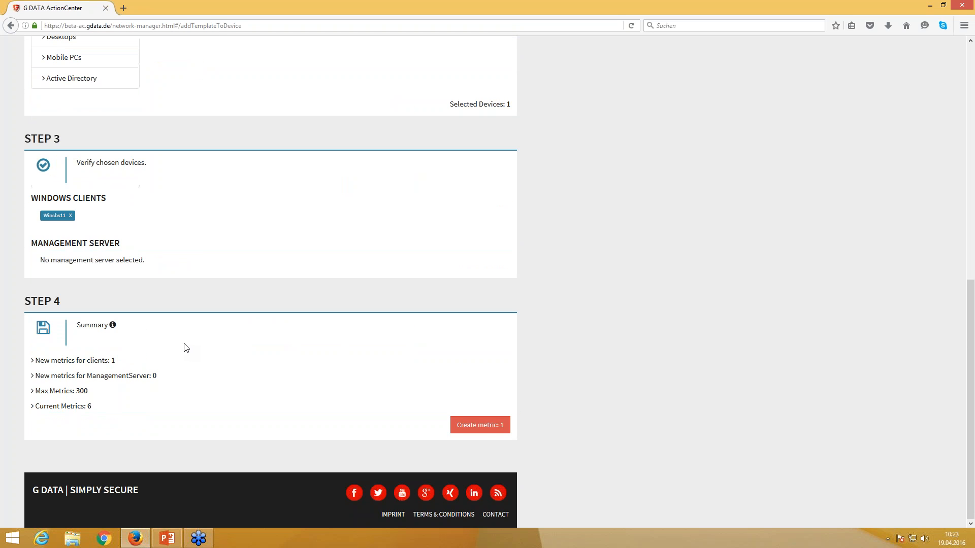
- Create the single client metric and confirm test appears for Winsbs11 under Local processes
left_click(479, 425)
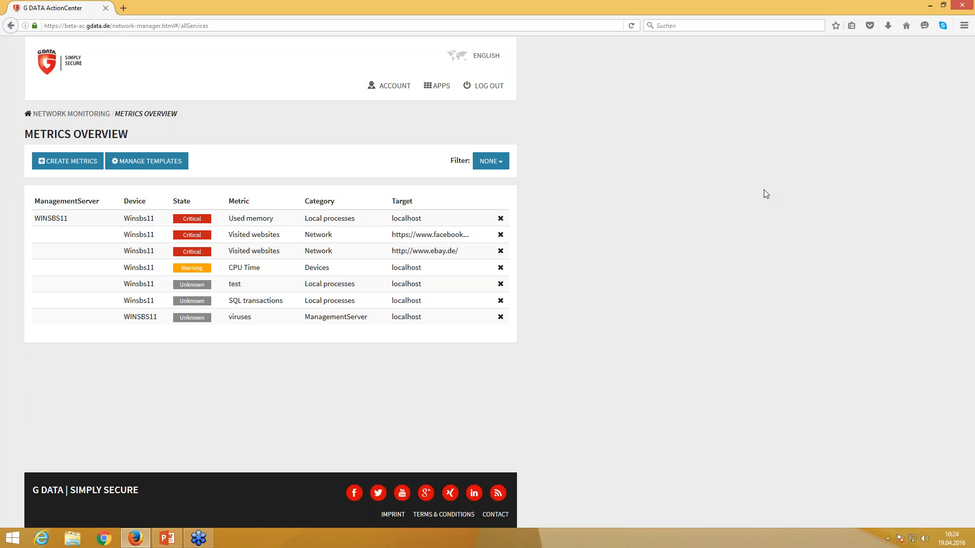
left_click(827, 142)
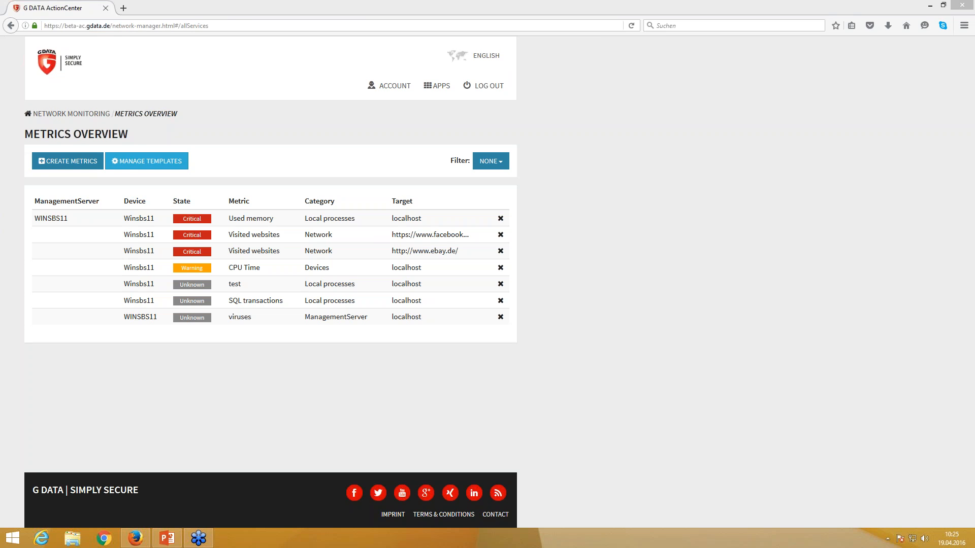
- Start a new metric and open the Network category to show the Visited websites template
left_click(77, 166)
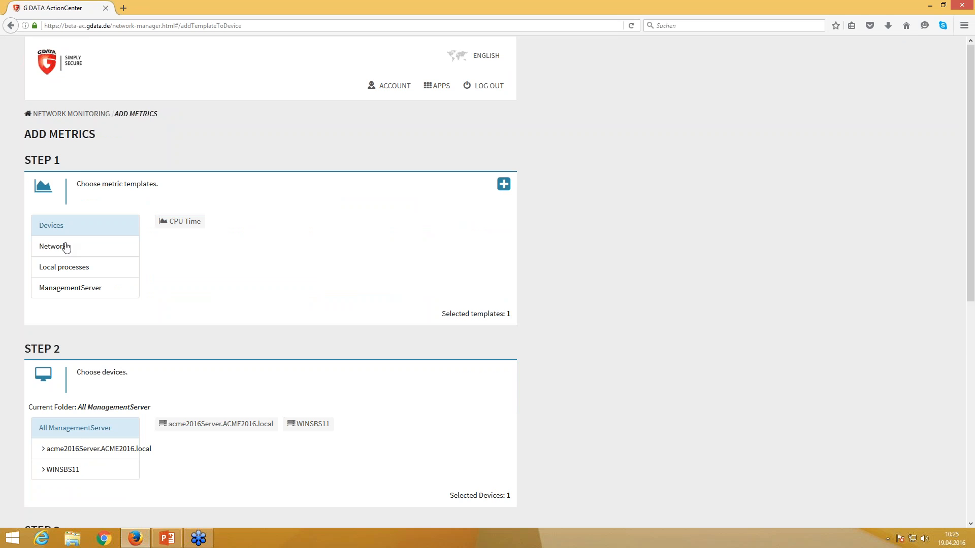
left_click(63, 247)
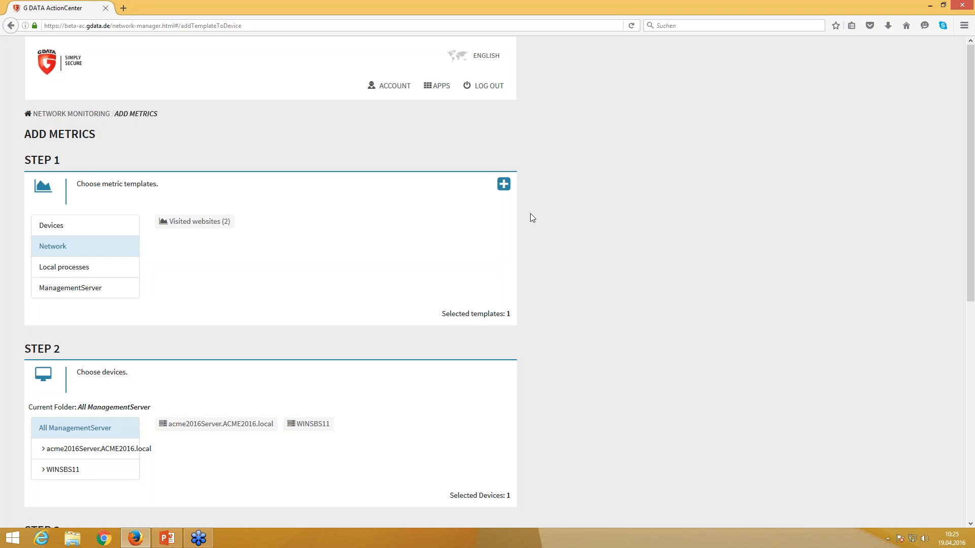
left_click(781, 134)
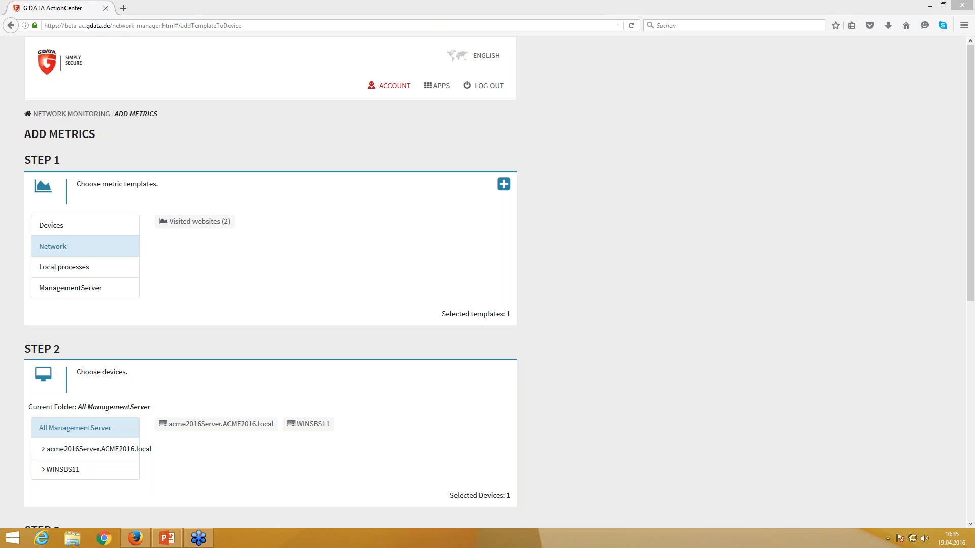
- Switch from Add Metrics to the ACCOUNT page with its password, email and deletion options
left_click(388, 87)
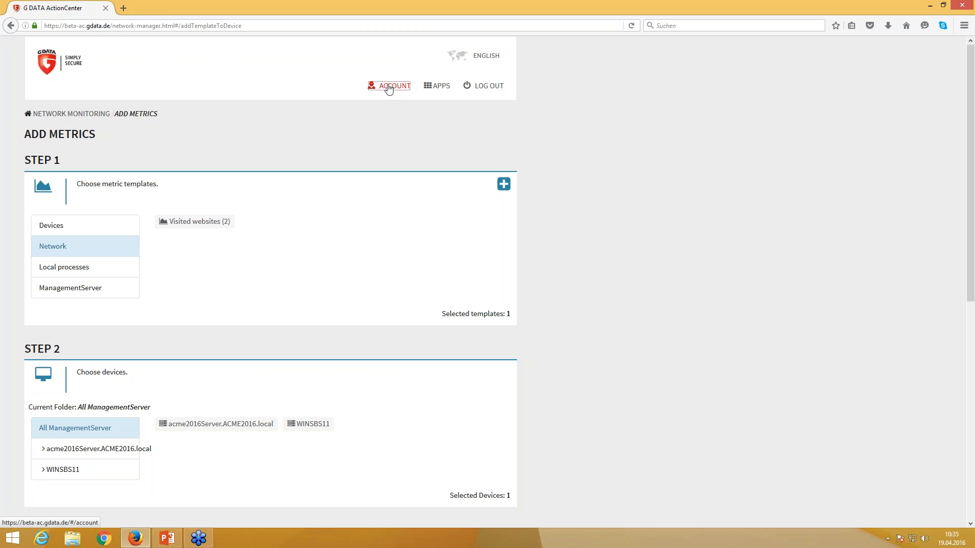
left_click(390, 88)
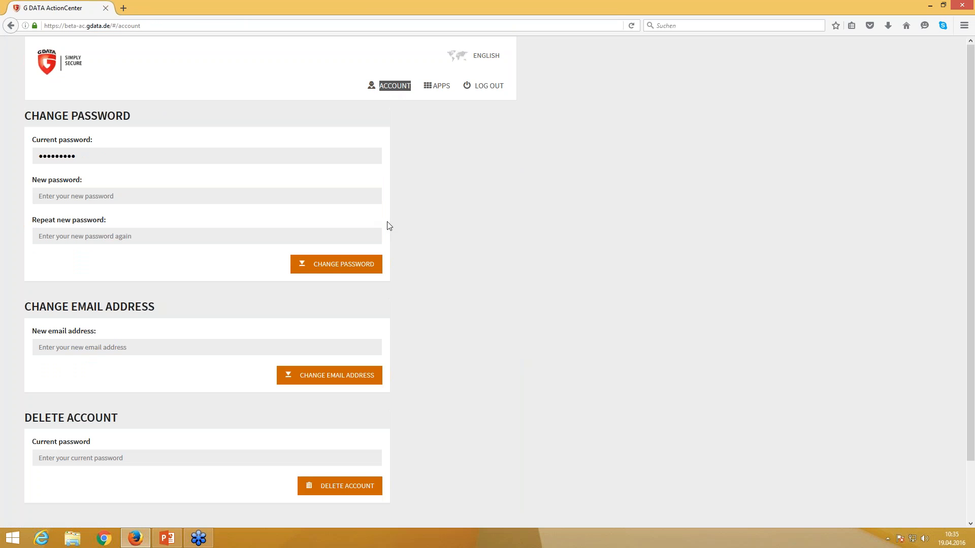
- Review the password, email and account-deletion forms, then show the APPS menu listing My Devices, Network Monitoring and Email Groups
scroll(428, 221, "down", 2)
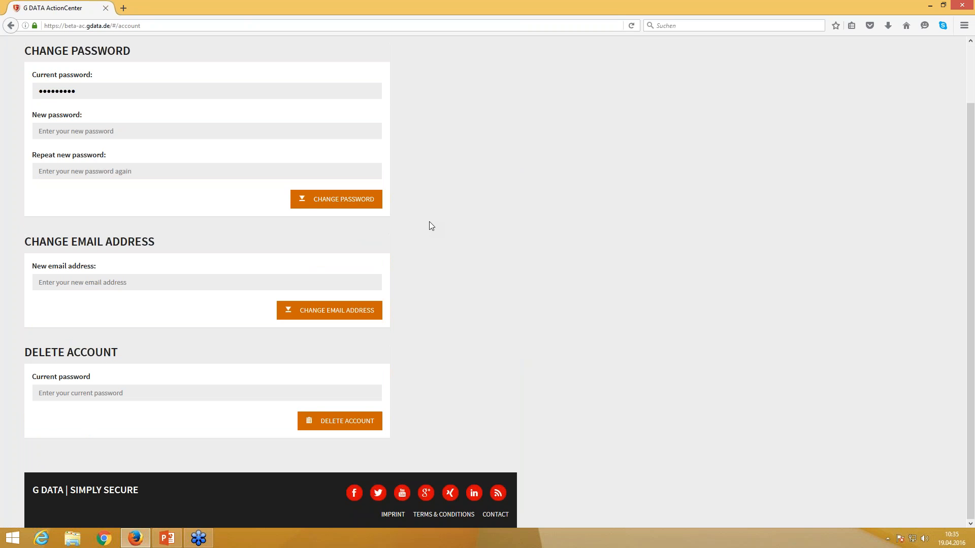
scroll(429, 222, "up", 2)
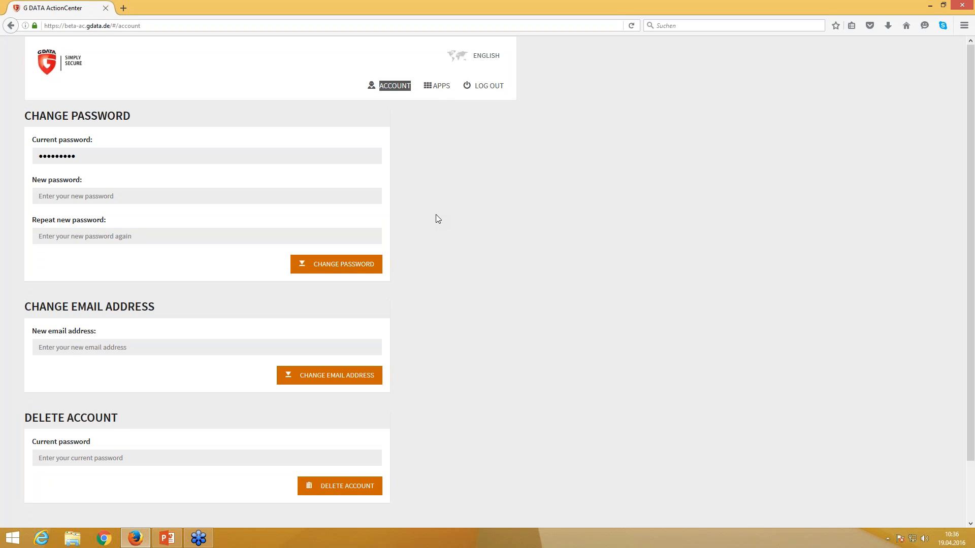
left_click(440, 87)
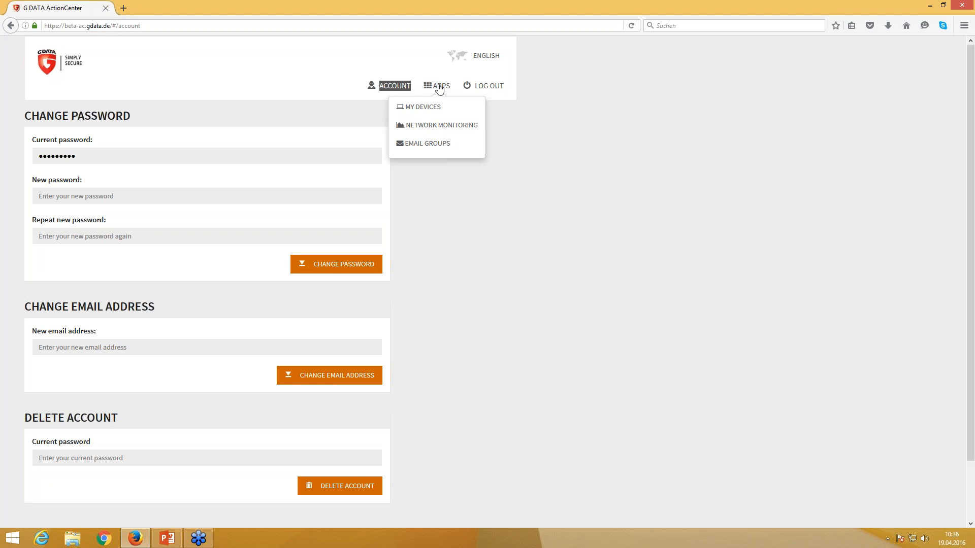
- Close the APPS dropdown and dismiss the small confirmation prompt
left_click(416, 276)
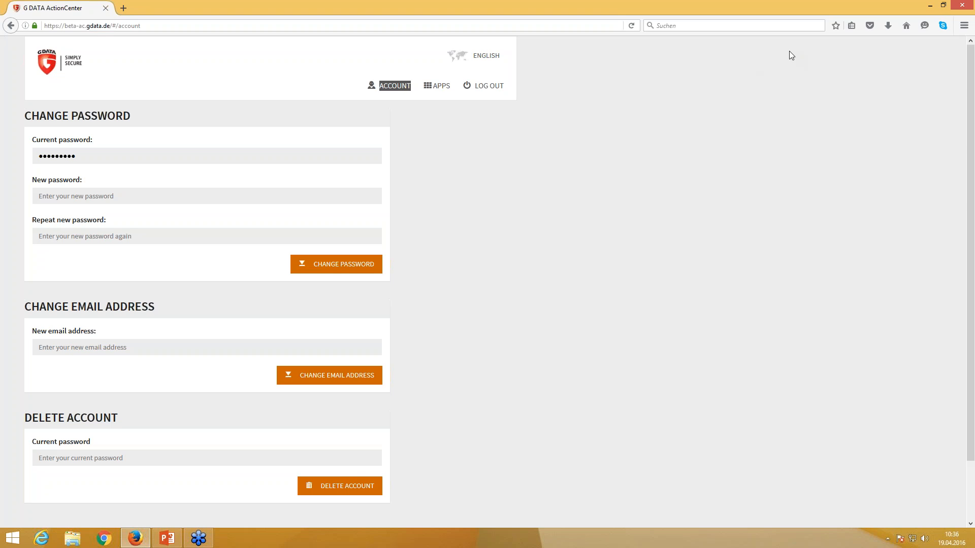
mouse_move(973, 1)
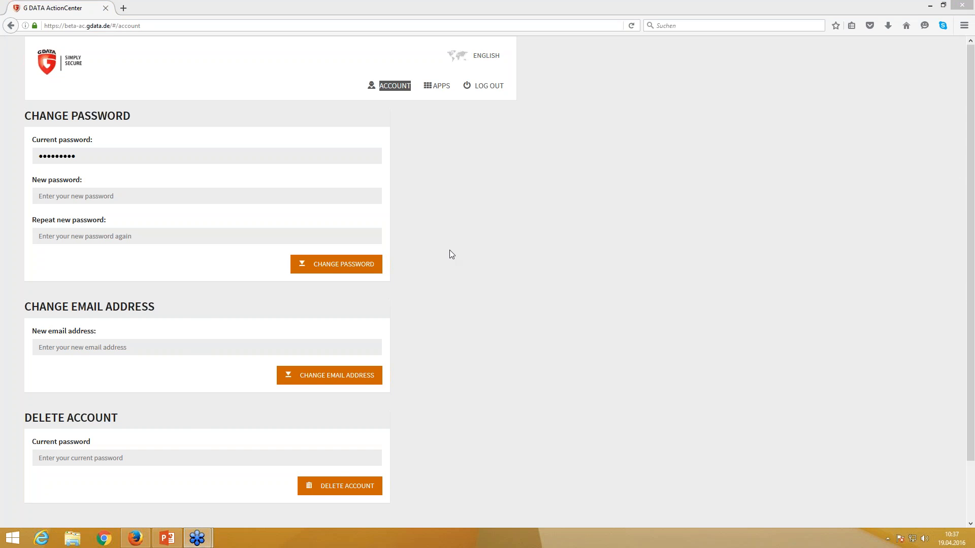
left_click(497, 286)
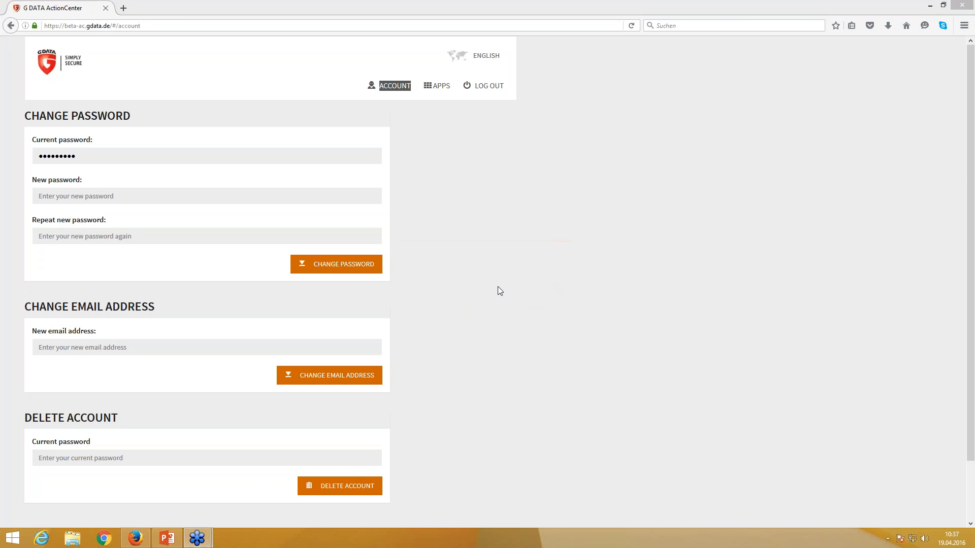